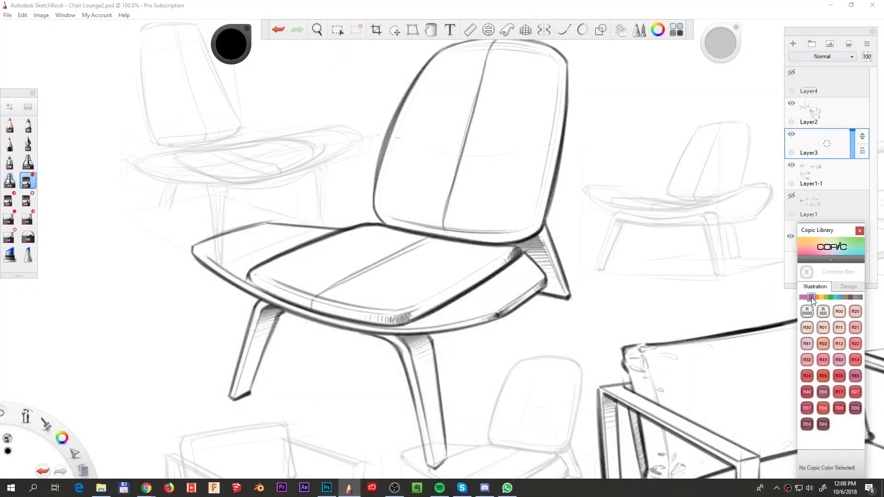
# - Choose a deep reddish-brown from the Copic Library's yellow-red colours as the brush colour
pyautogui.click(811, 298)
pyautogui.click(806, 392)
pyautogui.moveTo(231, 44); pyautogui.dragTo(212, 58)
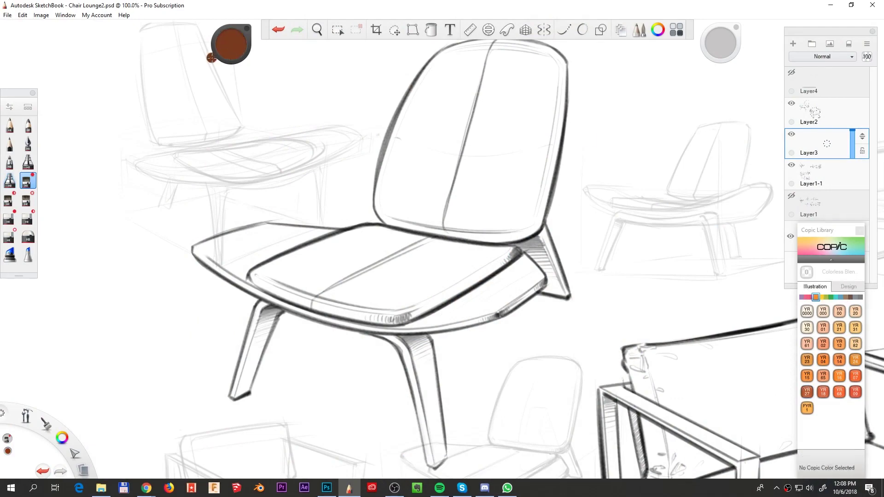
pyautogui.hotkey('ctrl', 'i')
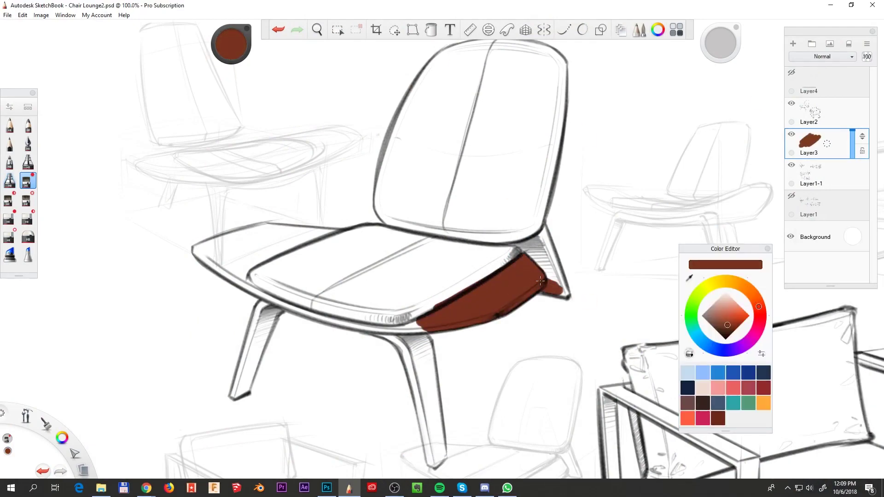
# - Paint brown along the chair's side frame and the backrest edges on Layer3
pyautogui.moveTo(511, 250); pyautogui.dragTo(534, 199)
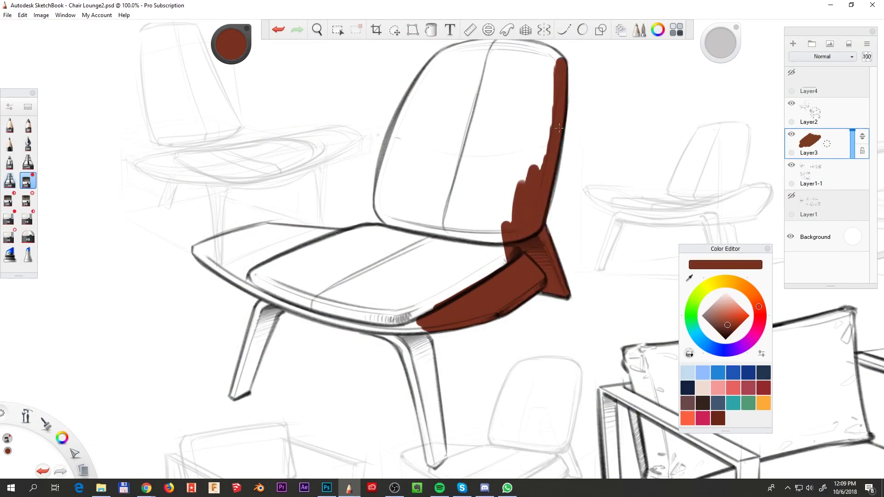
pyautogui.press('space')
pyautogui.moveTo(560, 128); pyautogui.dragTo(529, 147)
pyautogui.moveTo(401, 338)
pyautogui.mouseDown()
pyautogui.moveTo(392, 310)
pyautogui.moveTo(396, 283)
pyautogui.moveTo(417, 218)
pyautogui.mouseUp()
pyautogui.press('space')
pyautogui.moveTo(391, 294)
pyautogui.mouseDown()
pyautogui.moveTo(456, 170)
pyautogui.moveTo(392, 183)
pyautogui.moveTo(460, 138)
pyautogui.moveTo(506, 258)
pyautogui.moveTo(566, 331)
pyautogui.mouseUp()
pyautogui.press('space')
# - Fill the backrest interior and seat with brown, covering the remaining white gaps
pyautogui.moveTo(329, 422); pyautogui.dragTo(448, 250)
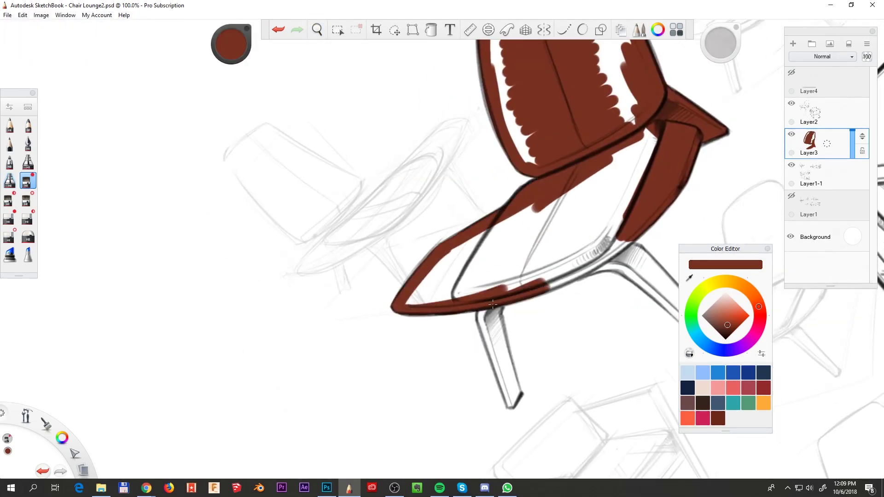
pyautogui.press('space')
pyautogui.moveTo(603, 254); pyautogui.dragTo(543, 240)
pyautogui.moveTo(460, 257)
pyautogui.mouseDown()
pyautogui.moveTo(465, 106)
pyautogui.moveTo(623, 238)
pyautogui.mouseUp()
pyautogui.moveTo(488, 340); pyautogui.dragTo(373, 412)
pyautogui.press('space')
pyautogui.moveTo(588, 158); pyautogui.dragTo(592, 174)
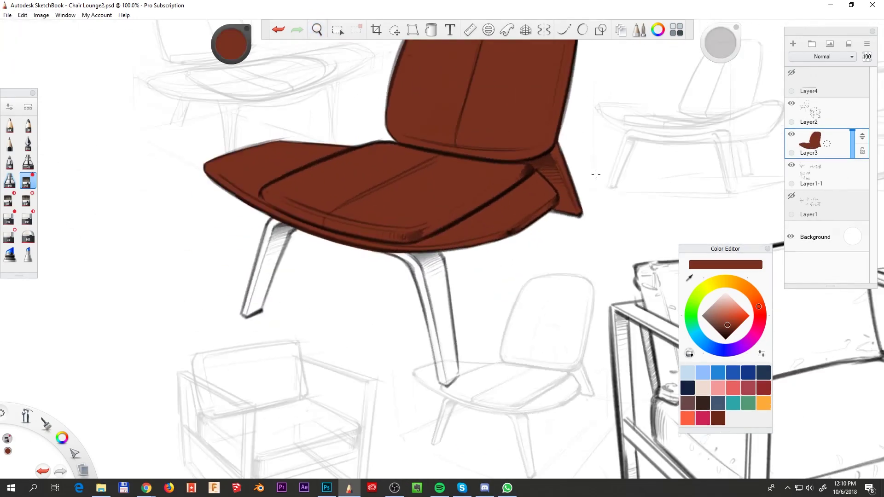
# - Paint the front leg and right rear leg brown with another brush
pyautogui.press('s')
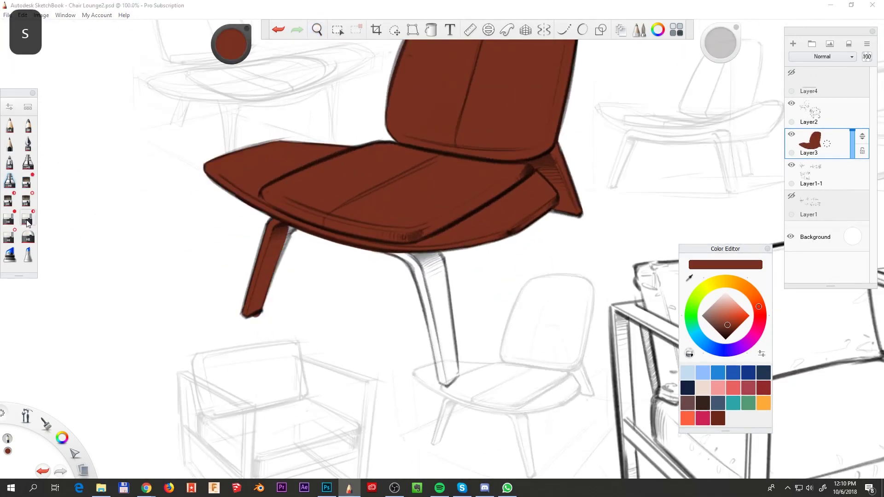
pyautogui.moveTo(296, 218); pyautogui.dragTo(298, 235)
pyautogui.press('s')
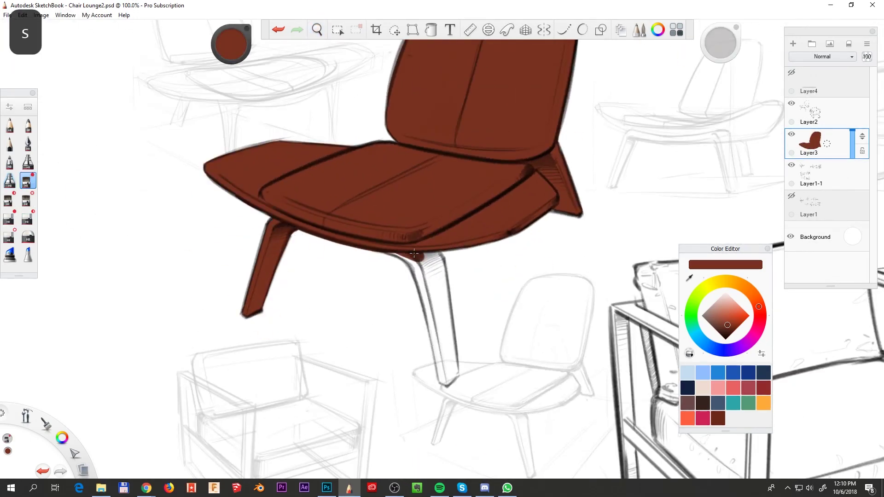
pyautogui.moveTo(414, 254); pyautogui.dragTo(436, 320)
pyautogui.press('space')
pyautogui.moveTo(437, 258); pyautogui.dragTo(391, 366)
# - Add Layer5 and try a dark charcoal patch on the seat cushion, then undo it
pyautogui.click(792, 43)
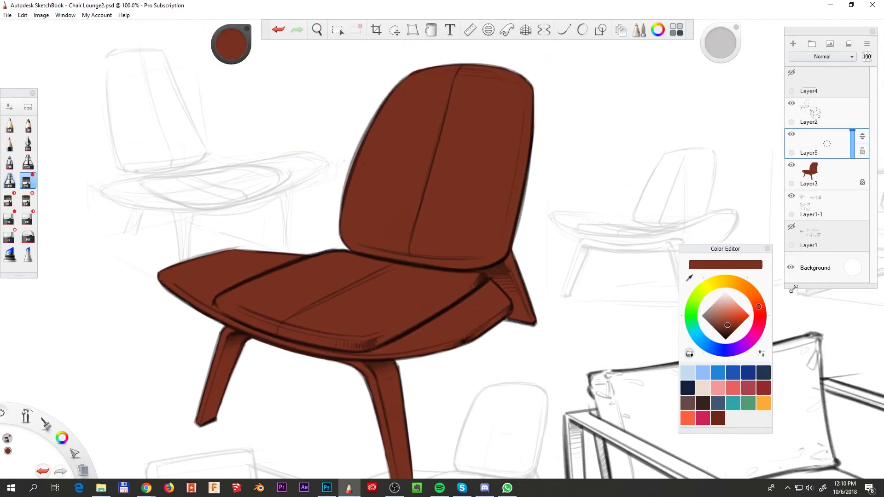
pyautogui.click(687, 388)
pyautogui.moveTo(387, 306); pyautogui.dragTo(418, 299)
pyautogui.moveTo(290, 297); pyautogui.dragTo(353, 279)
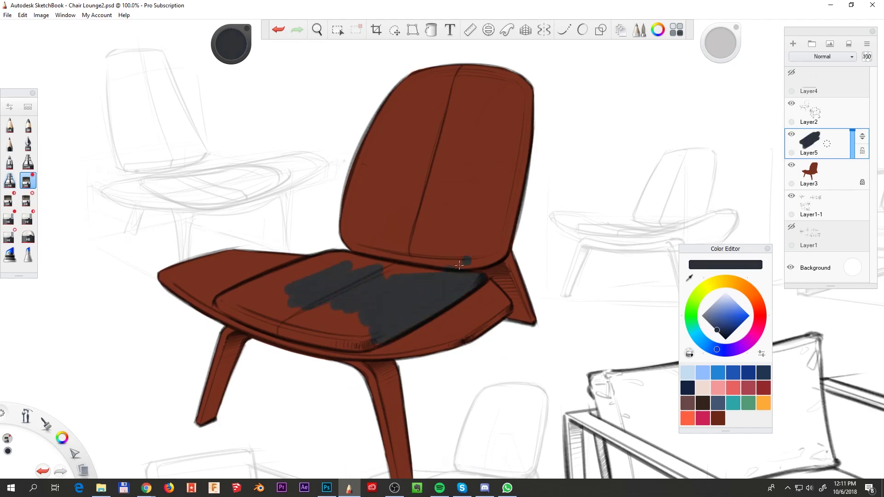
pyautogui.hotkey('ctrl', 'z')
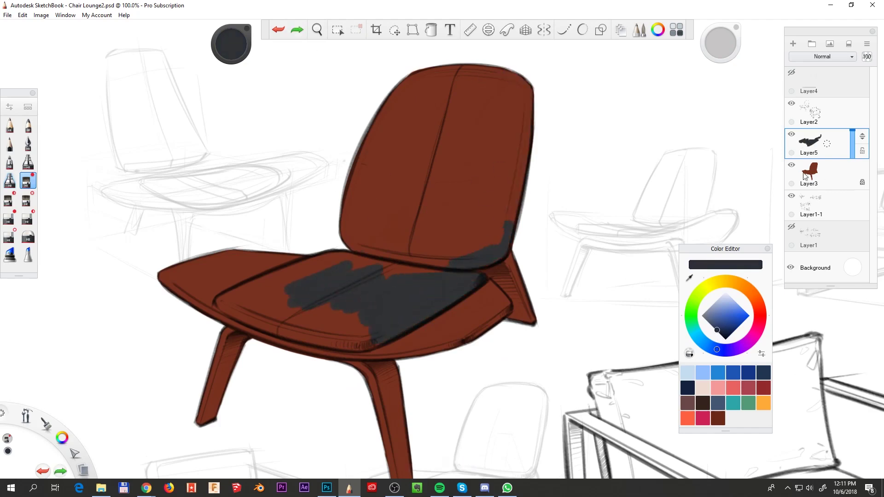
# - Select the chair's shape from Layer3 and paint the cushions dark charcoal inside it
pyautogui.click(474, 171)
pyautogui.press('s')
pyautogui.moveTo(503, 224)
pyautogui.mouseDown()
pyautogui.moveTo(360, 197)
pyautogui.moveTo(351, 234)
pyautogui.moveTo(364, 282)
pyautogui.moveTo(351, 264)
pyautogui.moveTo(245, 286)
pyautogui.moveTo(222, 301)
pyautogui.moveTo(265, 286)
pyautogui.moveTo(354, 343)
pyautogui.mouseUp()
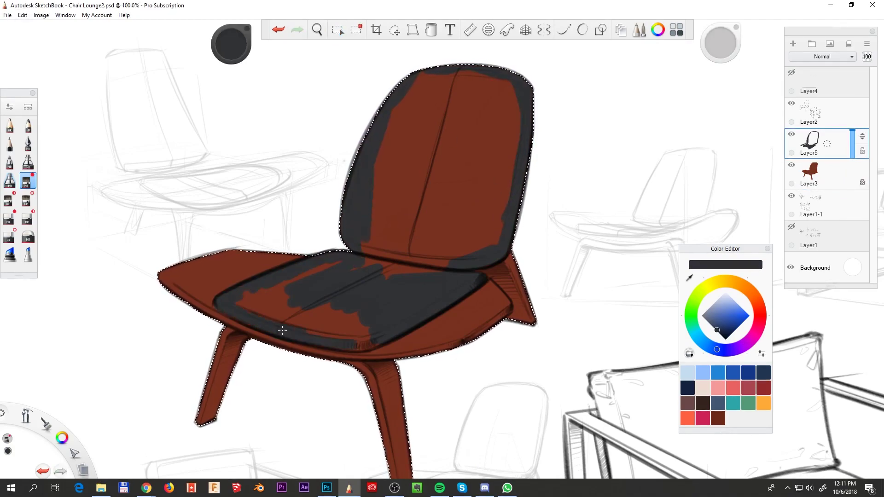
pyautogui.moveTo(239, 299)
pyautogui.mouseDown()
pyautogui.moveTo(378, 272)
pyautogui.moveTo(488, 110)
pyautogui.moveTo(400, 217)
pyautogui.moveTo(350, 207)
pyautogui.mouseUp()
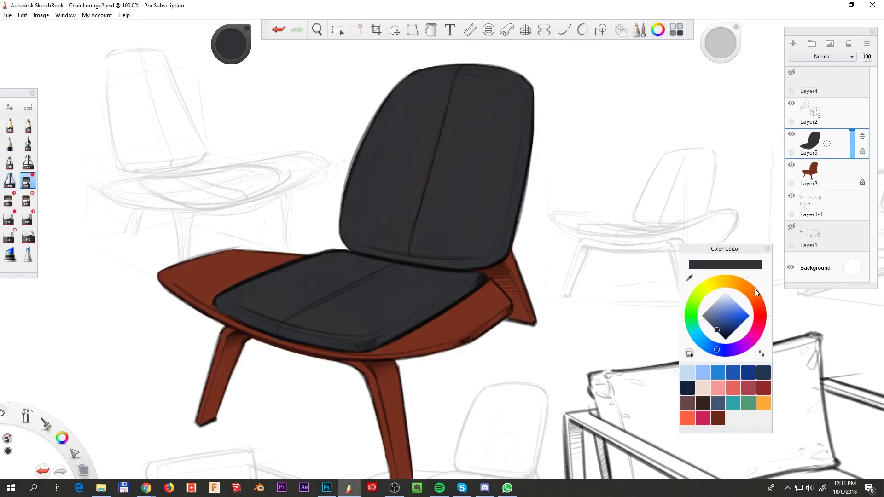
pyautogui.press('s')
pyautogui.keyDown('alt'); pyautogui.click(194, 281); pyautogui.keyUp('alt')
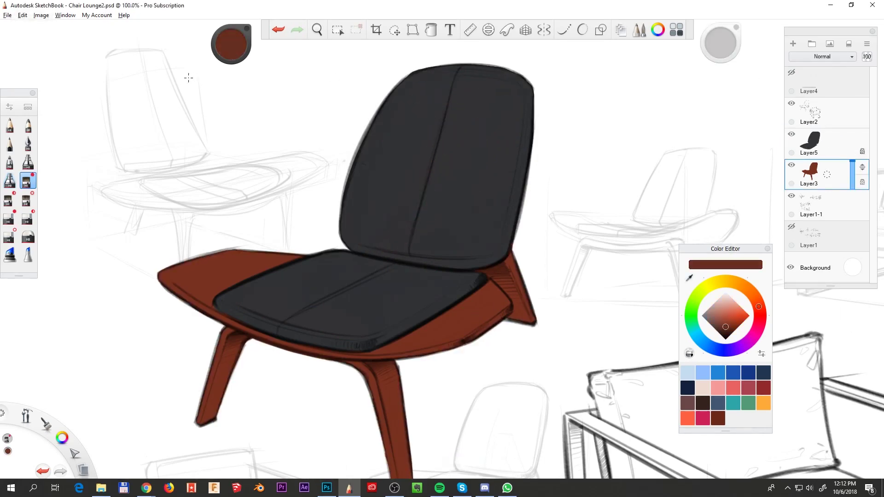
# - Highlight the backrest's left edge with a light orange-tan
pyautogui.press('space')
pyautogui.moveTo(661, 247); pyautogui.dragTo(279, 335)
pyautogui.moveTo(299, 90); pyautogui.dragTo(269, 276)
pyautogui.keyDown('alt'); pyautogui.click(303, 87); pyautogui.keyUp('alt')
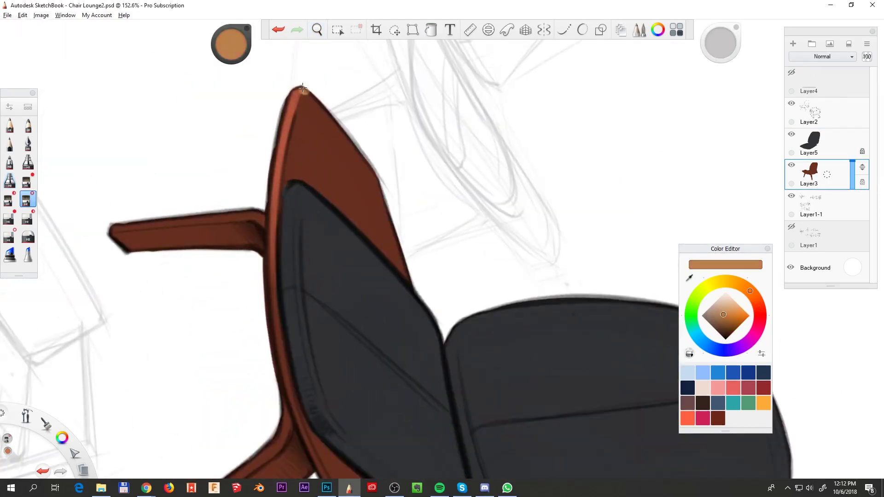
pyautogui.press('space')
pyautogui.moveTo(269, 267); pyautogui.dragTo(230, 101)
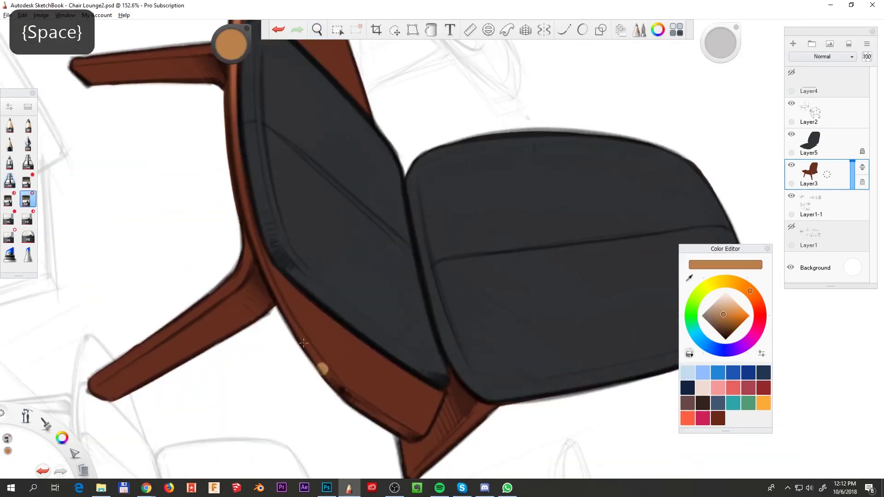
pyautogui.press('space')
pyautogui.moveTo(460, 287); pyautogui.dragTo(578, 289)
pyautogui.press('space')
pyautogui.hotkey('ctrl', 'z')
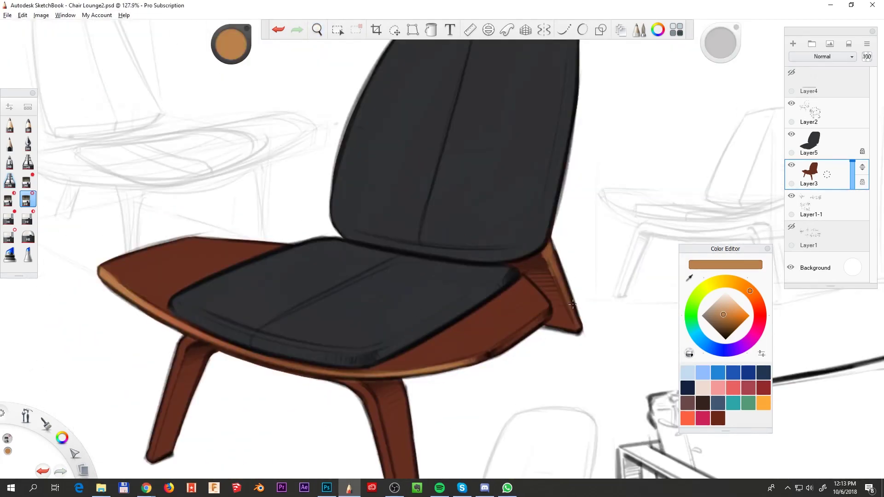
# - Lighten the seat's left top surface with a tan gradient
pyautogui.press('space')
pyautogui.moveTo(534, 379); pyautogui.dragTo(447, 428)
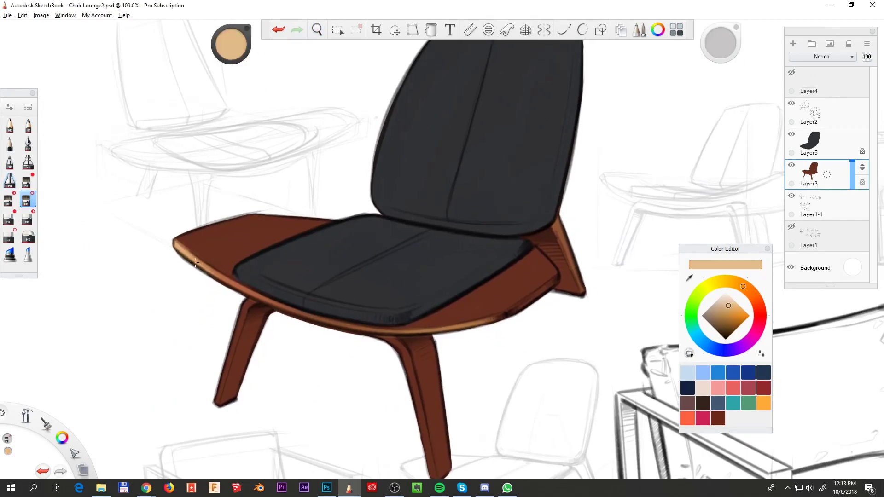
pyautogui.press('space')
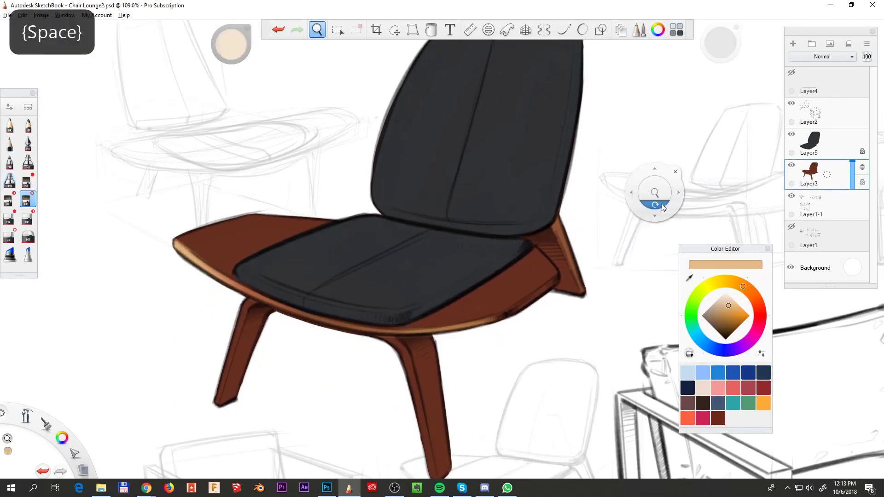
pyautogui.moveTo(651, 198); pyautogui.dragTo(378, 110)
pyautogui.press('space')
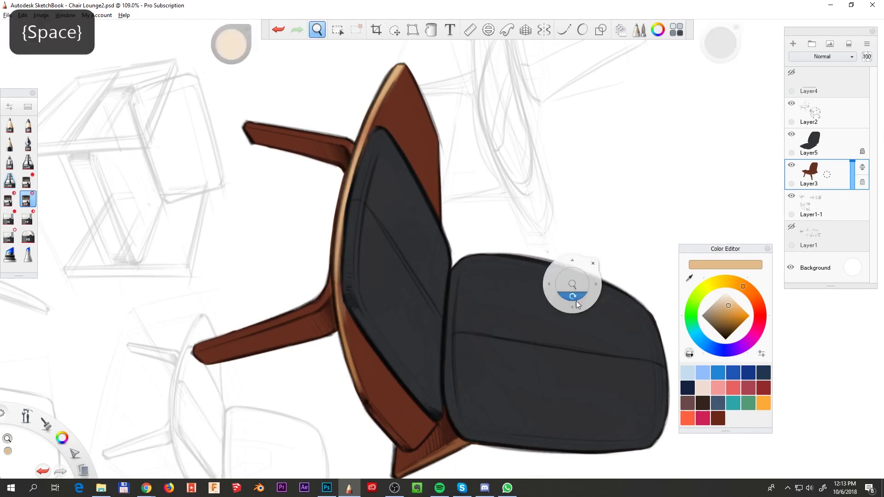
pyautogui.moveTo(570, 294); pyautogui.dragTo(592, 286)
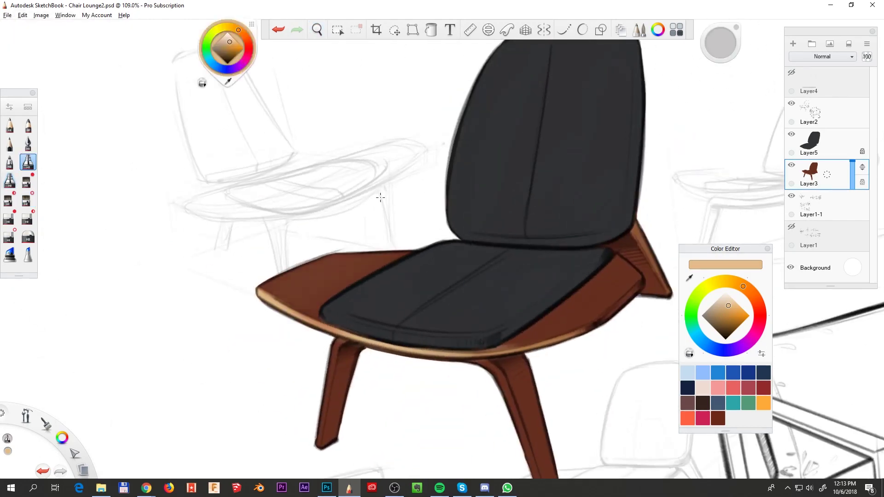
pyautogui.hotkey('ctrl', 'z')
pyautogui.moveTo(276, 348); pyautogui.dragTo(516, 203)
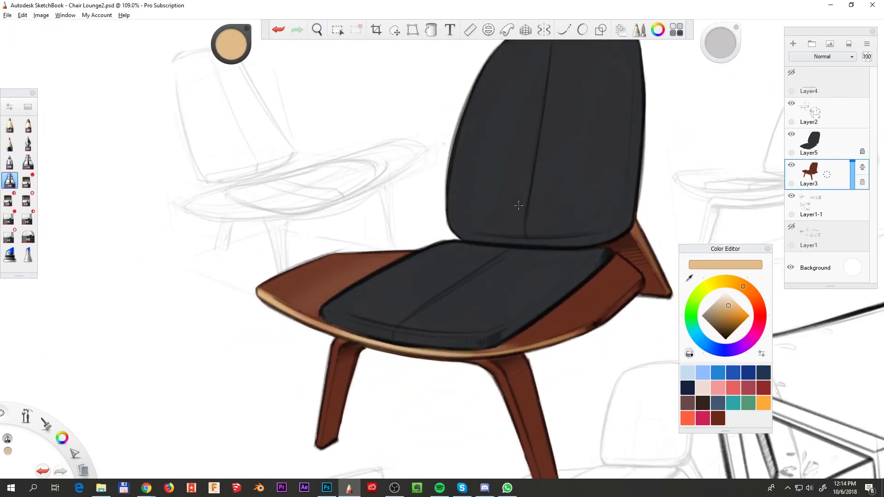
# - Lasso-mask the seat's front edge and sample dark and lighter browns for shading
pyautogui.press('m')
pyautogui.moveTo(599, 258); pyautogui.dragTo(604, 262)
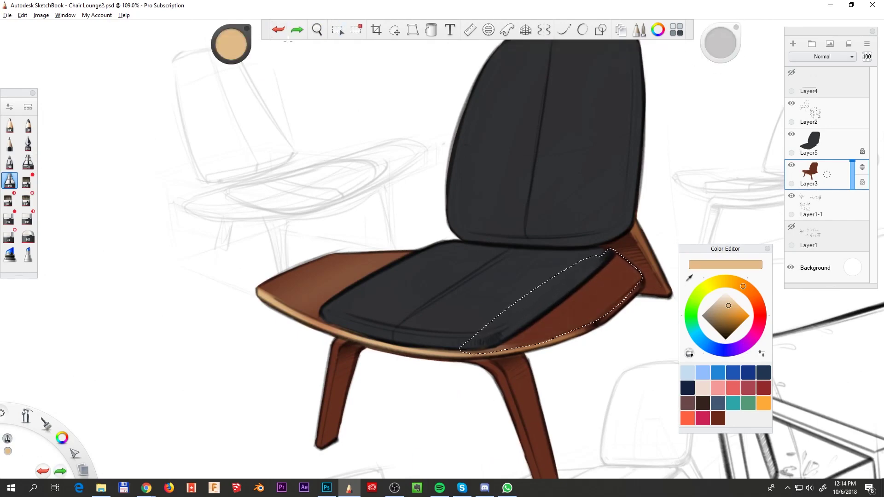
pyautogui.moveTo(592, 324); pyautogui.dragTo(665, 295)
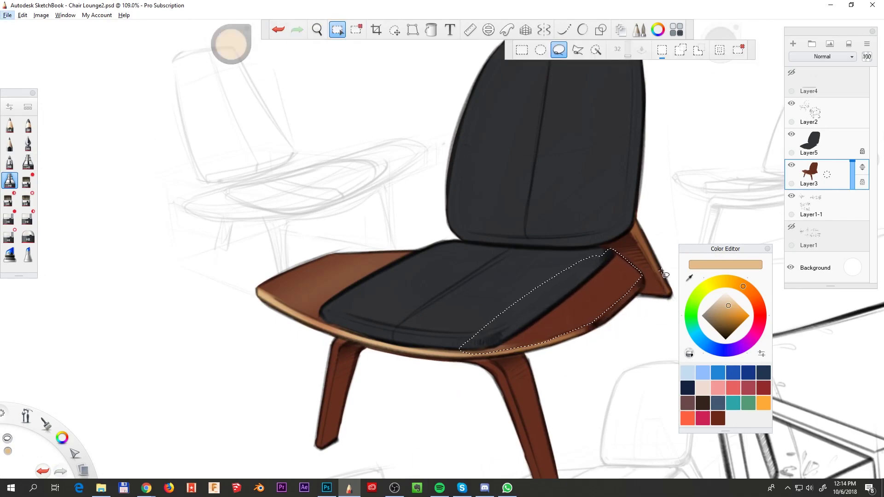
pyautogui.press('b')
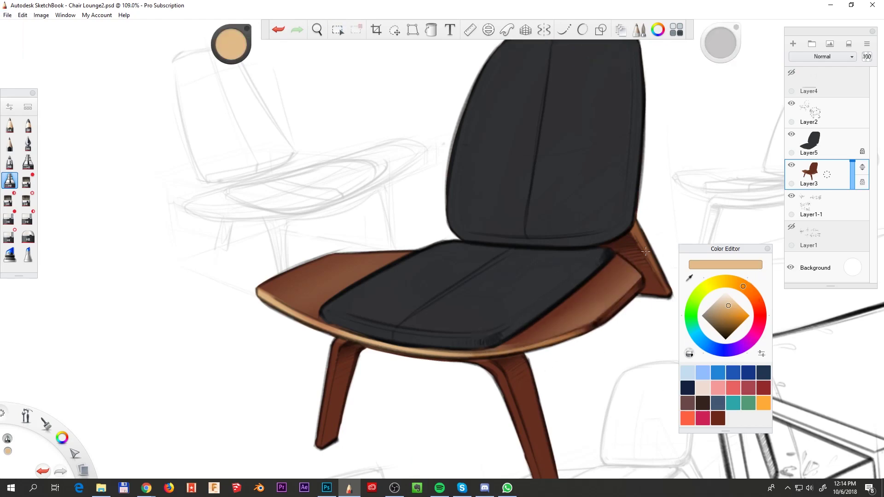
pyautogui.moveTo(644, 251); pyautogui.dragTo(441, 312)
pyautogui.keyDown('alt'); pyautogui.click(441, 311); pyautogui.keyUp('alt')
pyautogui.press('s')
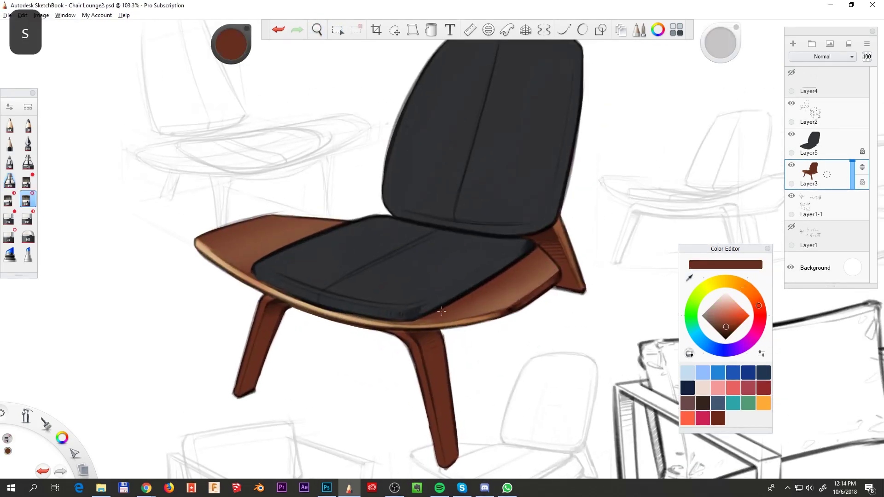
pyautogui.keyDown('alt'); pyautogui.click(288, 262); pyautogui.keyUp('alt')
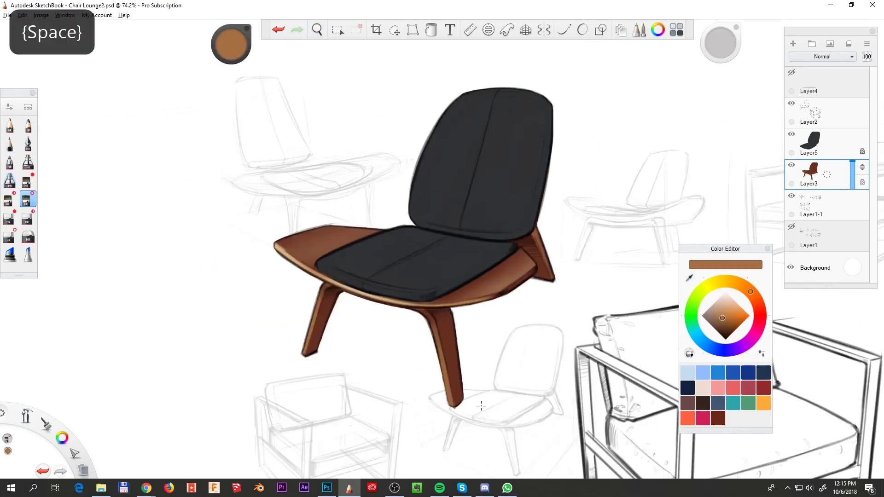
pyautogui.moveTo(506, 262); pyautogui.dragTo(415, 285)
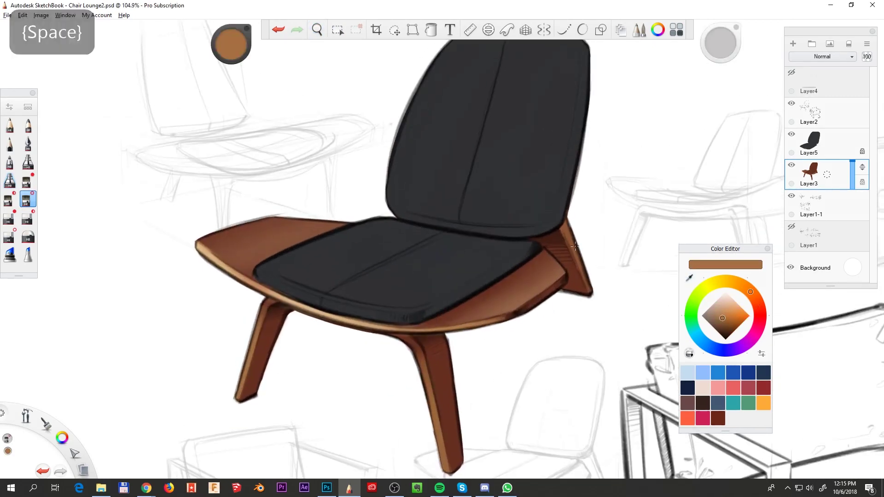
pyautogui.click(864, 137)
# - Shade the seat and backrest cushions with lighter grey highlights
pyautogui.press('s')
pyautogui.keyDown('alt'); pyautogui.click(451, 273); pyautogui.keyUp('alt')
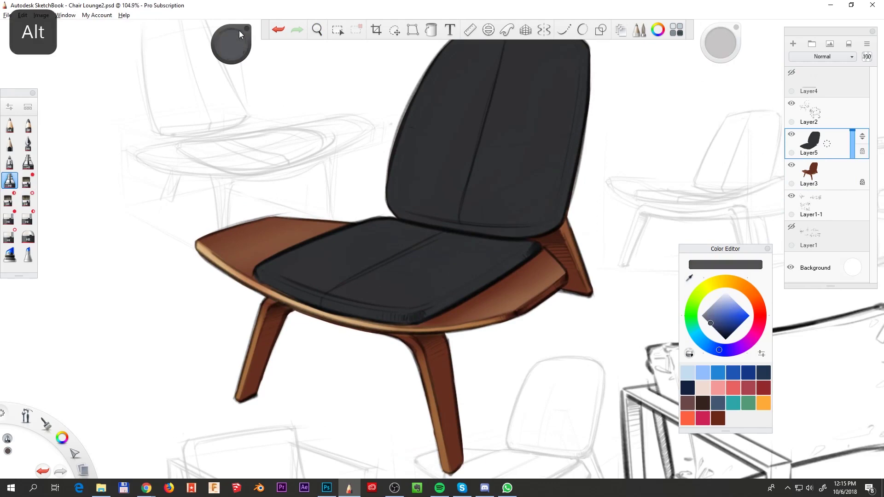
pyautogui.keyDown('alt'); pyautogui.click(452, 273); pyautogui.keyUp('alt')
pyautogui.moveTo(322, 299)
pyautogui.mouseDown()
pyautogui.moveTo(484, 276)
pyautogui.moveTo(322, 313)
pyautogui.mouseUp()
pyautogui.moveTo(483, 216); pyautogui.dragTo(428, 287)
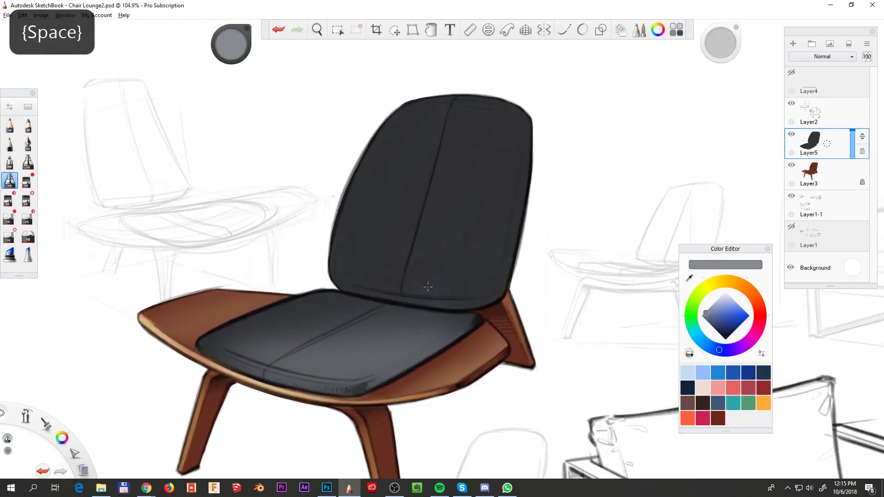
pyautogui.moveTo(414, 110); pyautogui.dragTo(332, 262)
pyautogui.moveTo(347, 361); pyautogui.dragTo(458, 306)
pyautogui.moveTo(401, 322); pyautogui.dragTo(471, 316)
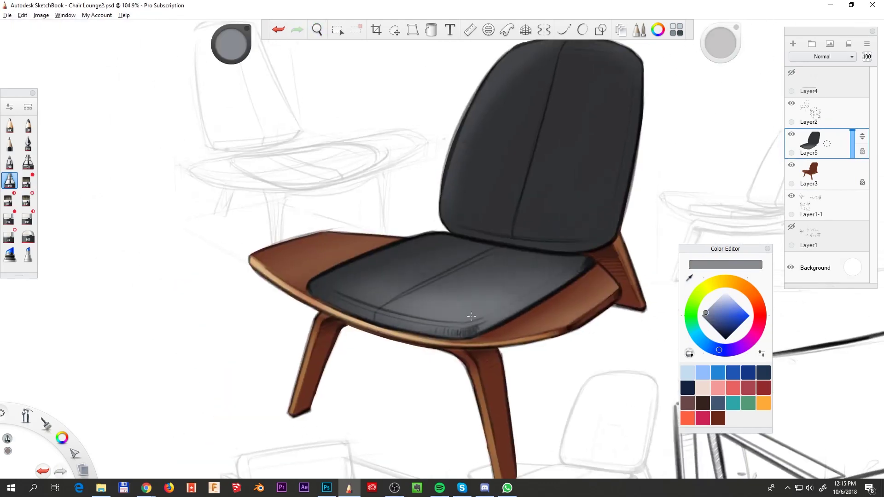
# - Draw a darker grey stroke along the backrest edge
pyautogui.keyDown('alt'); pyautogui.click(471, 318); pyautogui.keyUp('alt')
pyautogui.moveTo(401, 317); pyautogui.dragTo(360, 285)
pyautogui.moveTo(364, 164)
pyautogui.mouseDown()
pyautogui.moveTo(359, 285)
pyautogui.moveTo(394, 161)
pyautogui.mouseUp()
pyautogui.moveTo(566, 331); pyautogui.dragTo(619, 298)
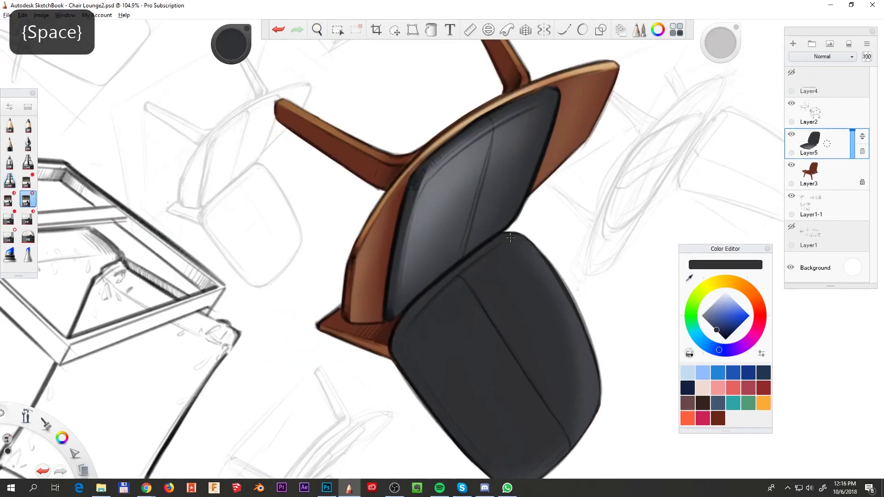
pyautogui.keyDown('alt'); pyautogui.click(466, 190); pyautogui.keyUp('alt')
pyautogui.moveTo(420, 355); pyautogui.dragTo(398, 311)
pyautogui.keyDown('alt'); pyautogui.click(505, 158); pyautogui.keyUp('alt')
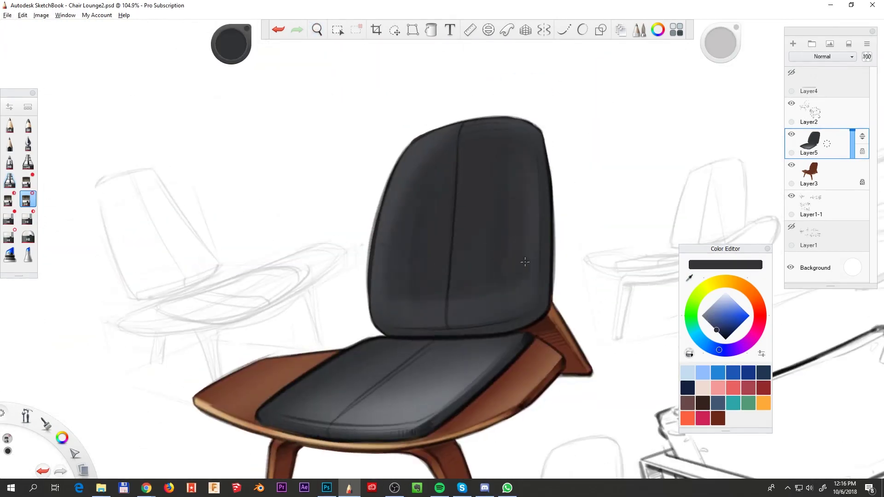
# - Paint soft medium grey along the backrest's left edge
pyautogui.keyDown('alt'); pyautogui.click(722, 43); pyautogui.keyUp('alt')
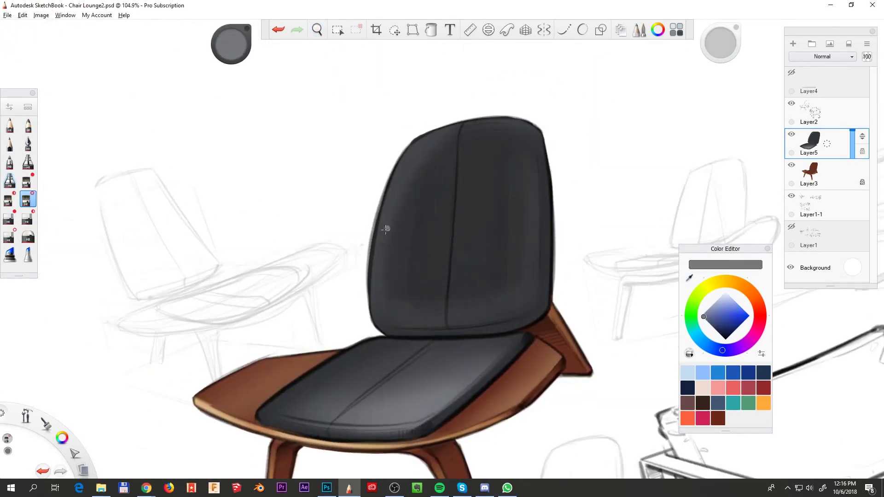
pyautogui.moveTo(376, 266)
pyautogui.mouseDown()
pyautogui.moveTo(373, 245)
pyautogui.moveTo(449, 170)
pyautogui.mouseUp()
pyautogui.moveTo(705, 275); pyautogui.dragTo(306, 363)
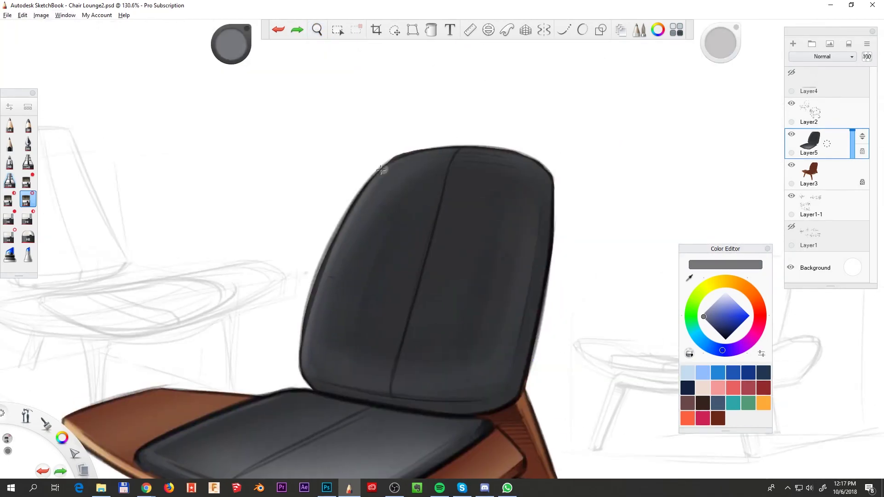
pyautogui.moveTo(582, 266); pyautogui.dragTo(556, 359)
pyautogui.click(828, 179)
# - Sample the wood brown and pick a texture brush from the Brush Library
pyautogui.keyDown('alt'); pyautogui.click(507, 317); pyautogui.keyUp('alt')
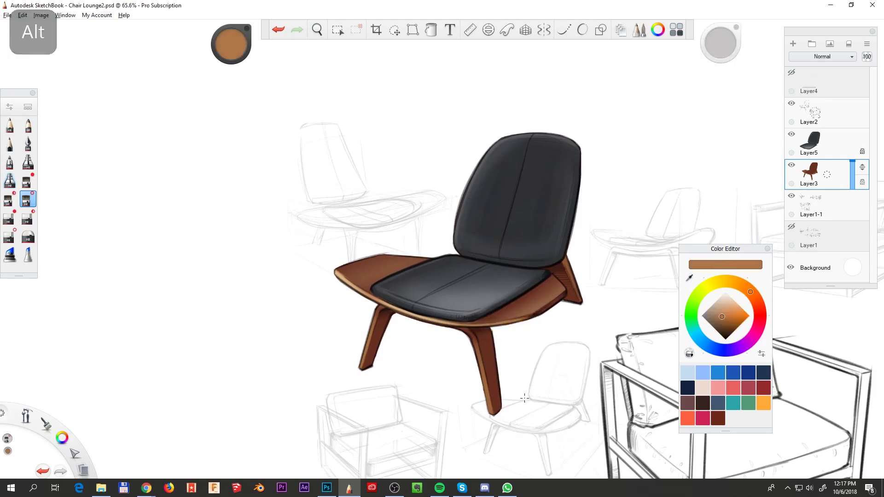
pyautogui.moveTo(508, 318); pyautogui.dragTo(295, 313)
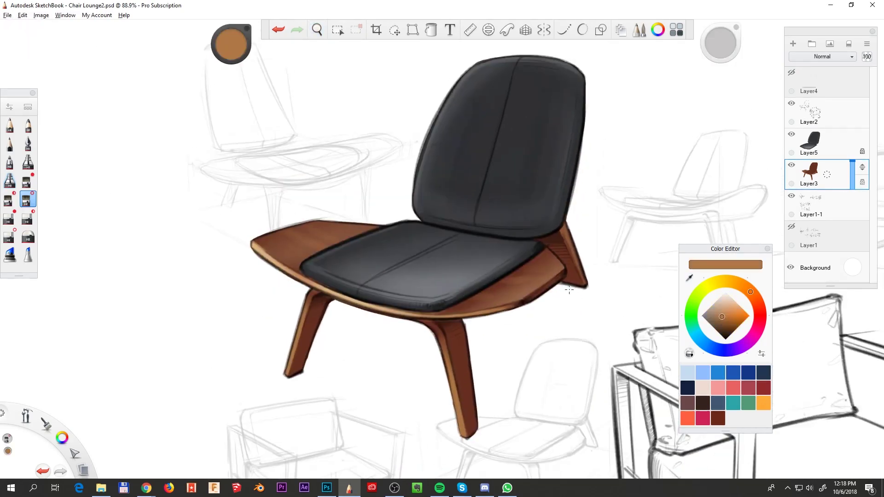
pyautogui.click(29, 112)
pyautogui.click(55, 169)
pyautogui.keyDown('alt'); pyautogui.click(316, 316); pyautogui.keyUp('alt')
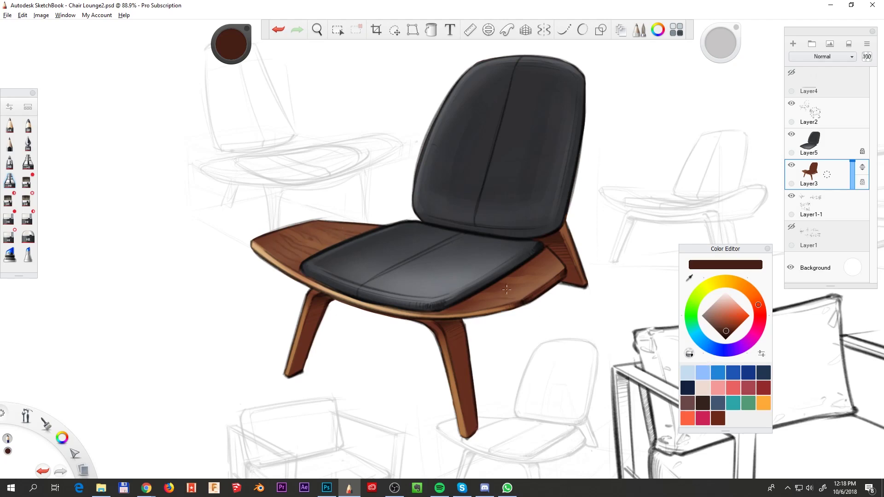
pyautogui.press('space')
pyautogui.moveTo(591, 325); pyautogui.dragTo(469, 313)
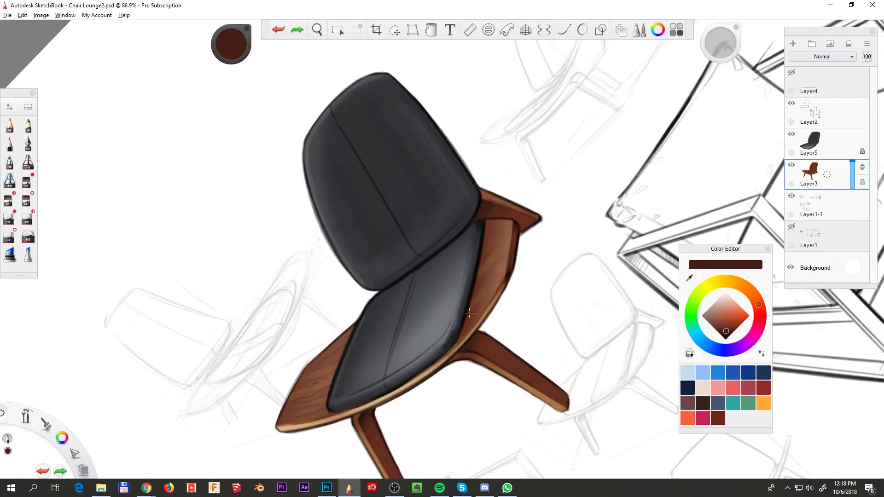
pyautogui.press('Tab')
# - Paint wood-grain texture on the seat frame with a grain brush
pyautogui.click(26, 201)
pyautogui.press('s')
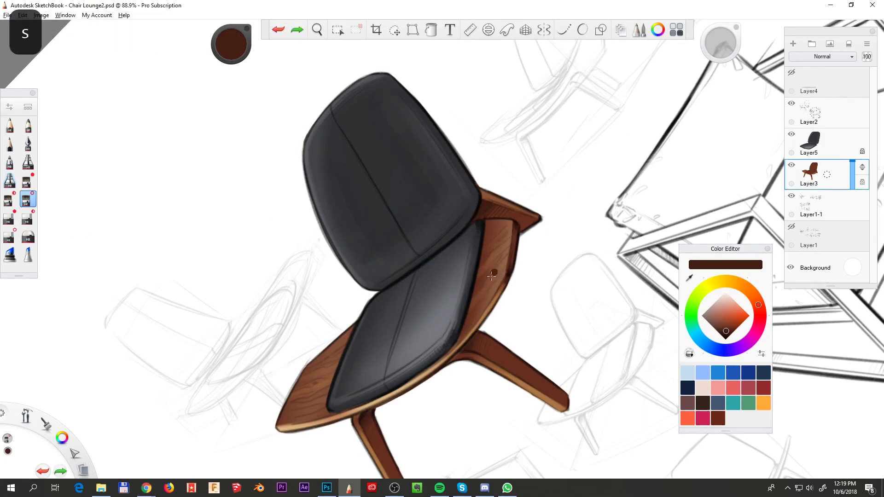
pyautogui.press('space')
pyautogui.moveTo(466, 311); pyautogui.dragTo(366, 231)
pyautogui.press('space')
pyautogui.press('space')
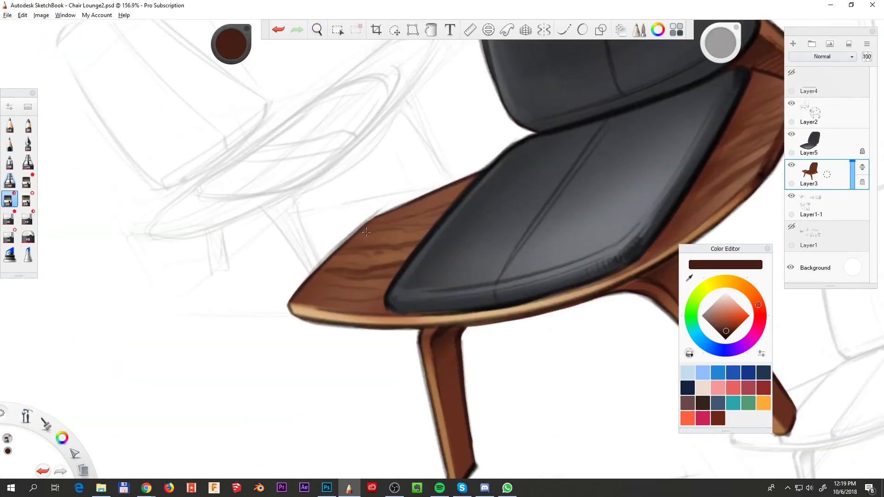
# - Refine the grain with a fine brush and add a new empty layer for the shadow
pyautogui.press('s')
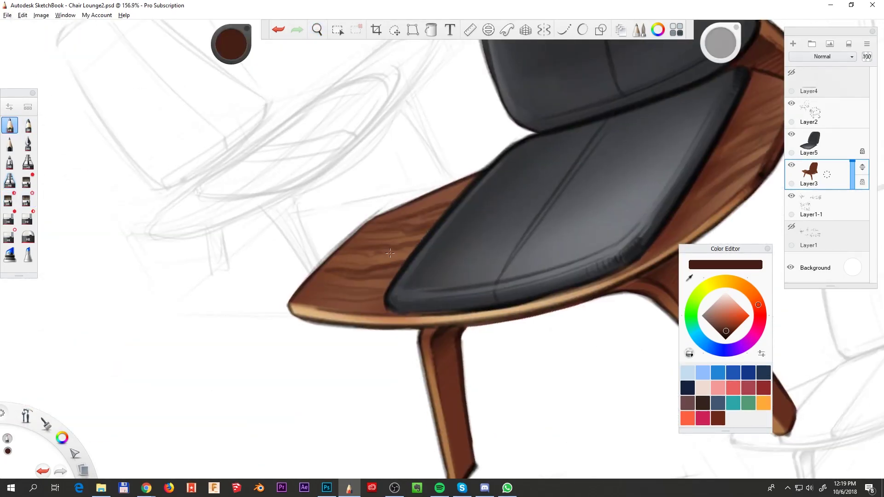
pyautogui.press('space')
pyautogui.moveTo(592, 296)
pyautogui.mouseDown()
pyautogui.moveTo(582, 339)
pyautogui.moveTo(552, 340)
pyautogui.moveTo(694, 83)
pyautogui.mouseUp()
pyautogui.press('space')
pyautogui.press('space')
pyautogui.moveTo(538, 256)
pyautogui.mouseDown()
pyautogui.moveTo(487, 292)
pyautogui.moveTo(500, 326)
pyautogui.moveTo(525, 331)
pyautogui.mouseUp()
pyautogui.hotkey('ctrl', 'shift', 'n')
# - Paint a grey shadow on the floor under the chair, darker beneath it
pyautogui.press('space')
pyautogui.moveTo(543, 276); pyautogui.dragTo(339, 306)
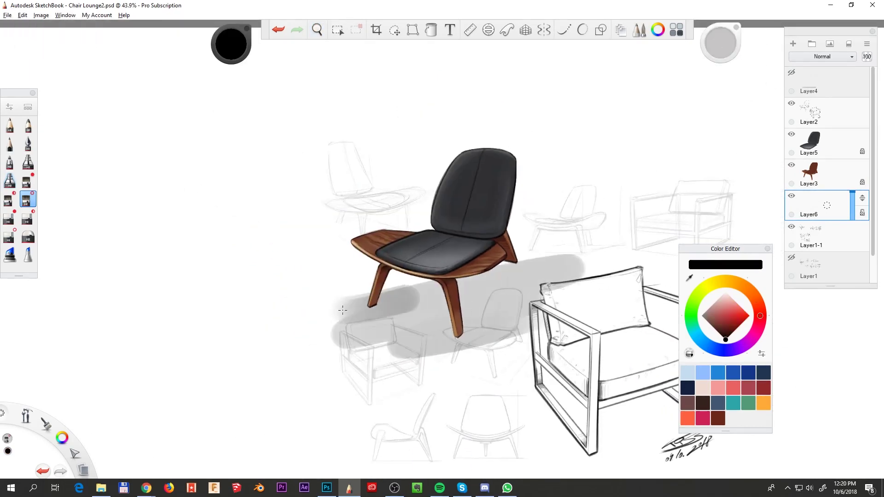
pyautogui.moveTo(557, 258)
pyautogui.mouseDown()
pyautogui.moveTo(374, 311)
pyautogui.moveTo(359, 331)
pyautogui.mouseUp()
pyautogui.press('space')
pyautogui.moveTo(435, 319); pyautogui.dragTo(434, 276)
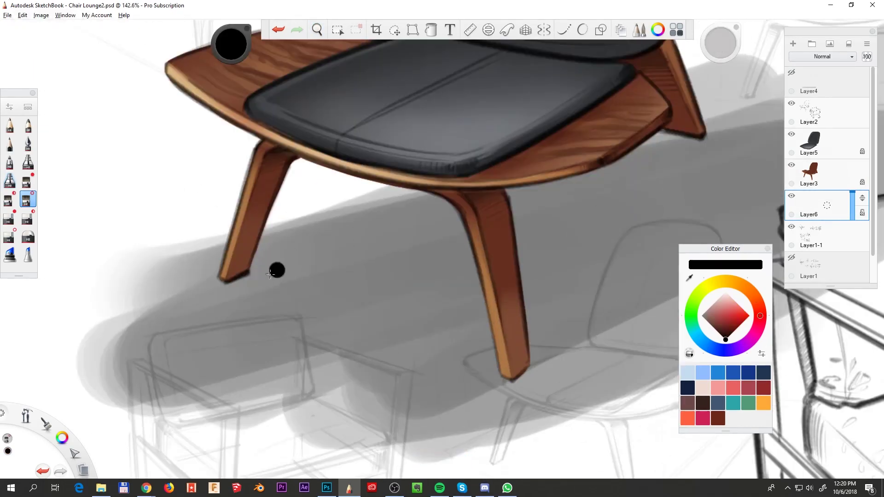
pyautogui.moveTo(276, 268); pyautogui.dragTo(378, 248)
pyautogui.press('space')
# - Lighten parts of the shadow and soften its edges with another brush
pyautogui.moveTo(286, 152); pyautogui.dragTo(138, 182)
pyautogui.click(16, 238)
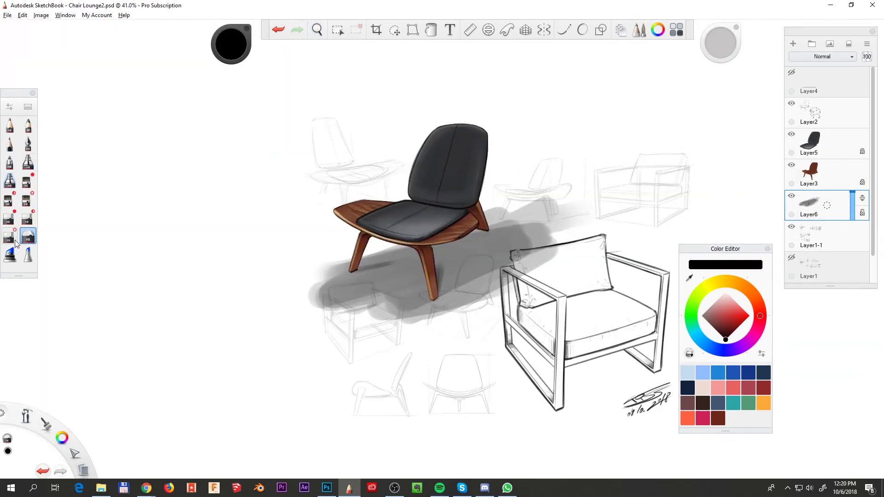
pyautogui.moveTo(453, 345); pyautogui.dragTo(516, 196)
pyautogui.moveTo(553, 221); pyautogui.dragTo(322, 304)
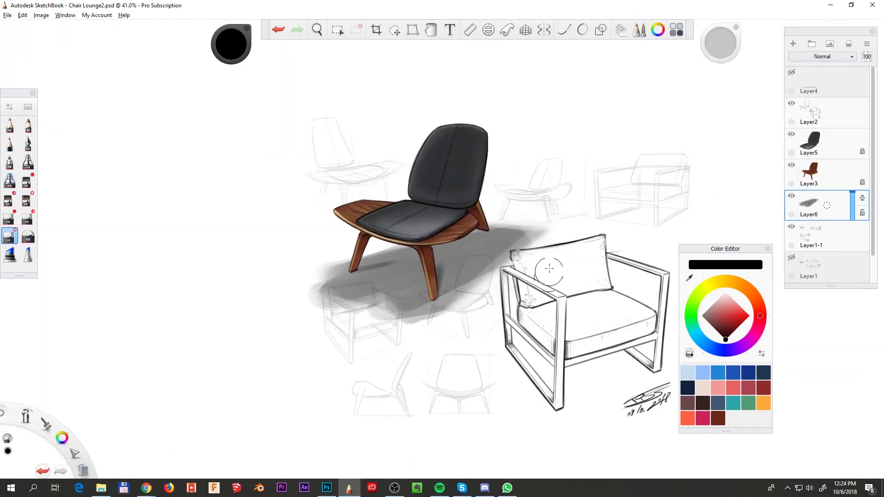
pyautogui.press('space')
pyautogui.moveTo(460, 230); pyautogui.dragTo(848, 148)
# - Select Layer2, sample tan from the wood highlight, and zoom onto the backrest and seat
pyautogui.click(819, 113)
pyautogui.keyDown('alt'); pyautogui.click(430, 294); pyautogui.keyUp('alt')
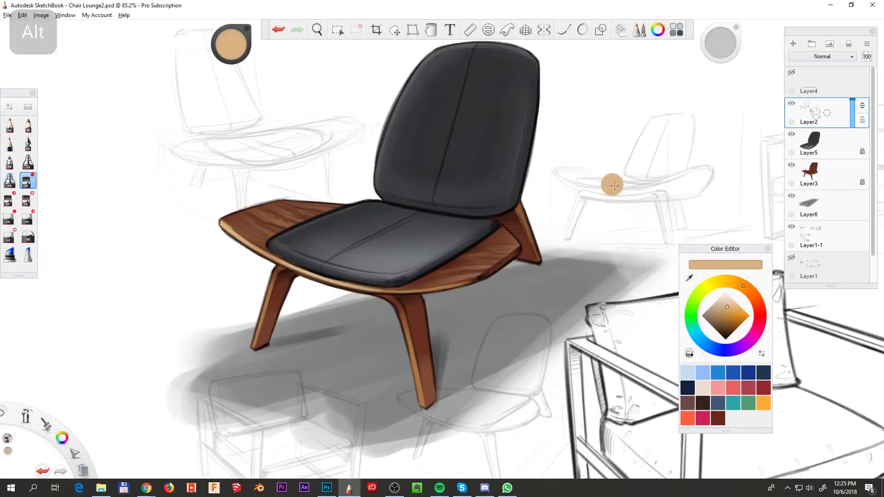
pyautogui.press('space')
pyautogui.moveTo(430, 295)
pyautogui.mouseDown()
pyautogui.moveTo(464, 222)
pyautogui.moveTo(415, 148)
pyautogui.mouseUp()
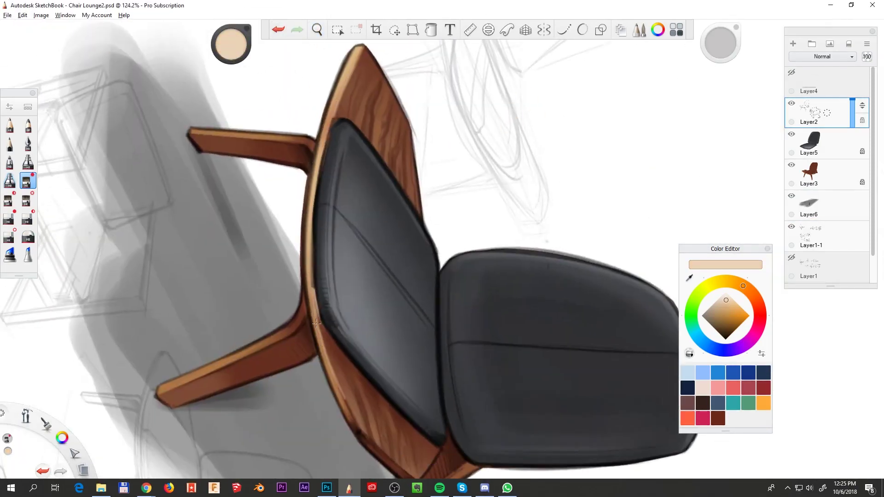
pyautogui.press('space')
pyautogui.moveTo(393, 174); pyautogui.dragTo(361, 175)
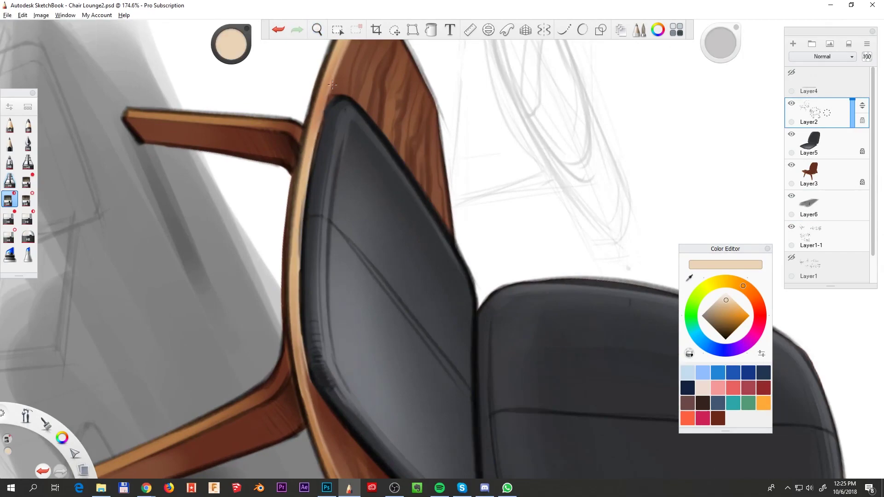
pyautogui.press('space')
pyautogui.moveTo(564, 237)
pyautogui.mouseDown()
pyautogui.moveTo(558, 271)
pyautogui.moveTo(569, 290)
pyautogui.moveTo(546, 360)
pyautogui.mouseUp()
# - Add a new highlight layer and draw a black line along the seat's lower edge
pyautogui.click(793, 43)
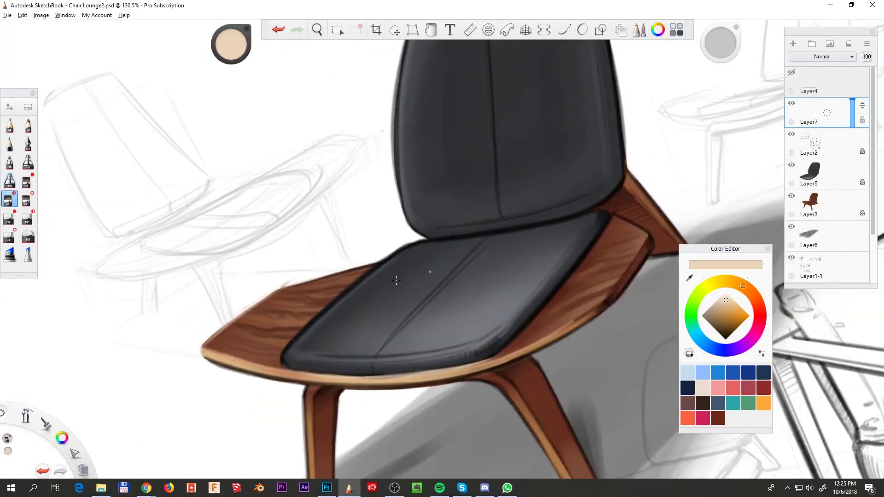
pyautogui.click(9, 124)
pyautogui.press('space')
pyautogui.moveTo(234, 326); pyautogui.dragTo(283, 45)
pyautogui.press('s')
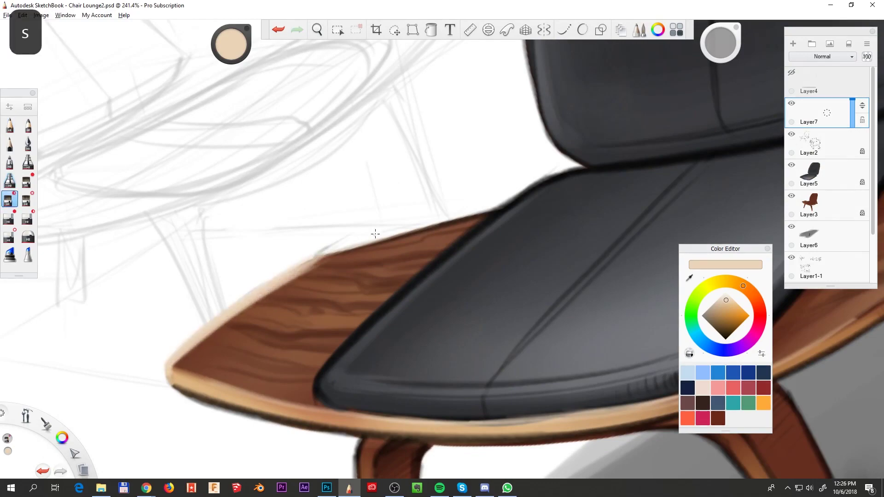
pyautogui.press('space')
pyautogui.moveTo(610, 368); pyautogui.dragTo(460, 345)
pyautogui.press('space')
pyautogui.moveTo(547, 305)
pyautogui.mouseDown()
pyautogui.moveTo(479, 249)
pyautogui.moveTo(275, 369)
pyautogui.moveTo(440, 250)
pyautogui.moveTo(839, 135)
pyautogui.mouseUp()
pyautogui.press('s')
pyautogui.press('space')
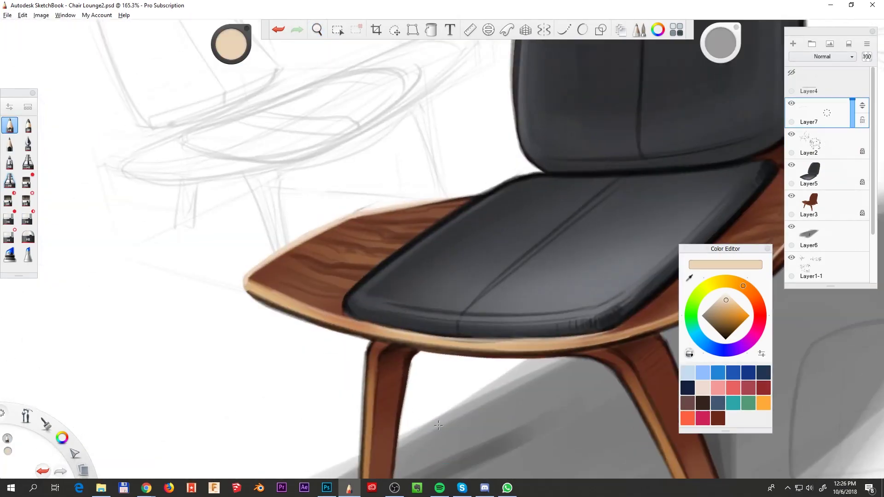
pyautogui.keyDown('alt'); pyautogui.click(350, 304); pyautogui.keyUp('alt')
pyautogui.moveTo(269, 291); pyautogui.dragTo(679, 313)
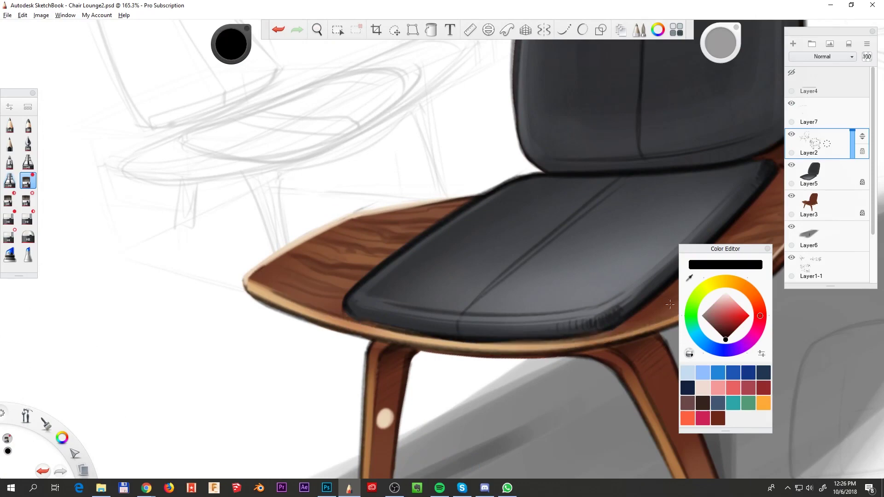
# - Sample beige from the leg and paint a highlight along the seat's wood edge
pyautogui.press('space')
pyautogui.moveTo(436, 365); pyautogui.dragTo(324, 374)
pyautogui.keyDown('alt'); pyautogui.click(272, 427); pyautogui.keyUp('alt')
pyautogui.press('s')
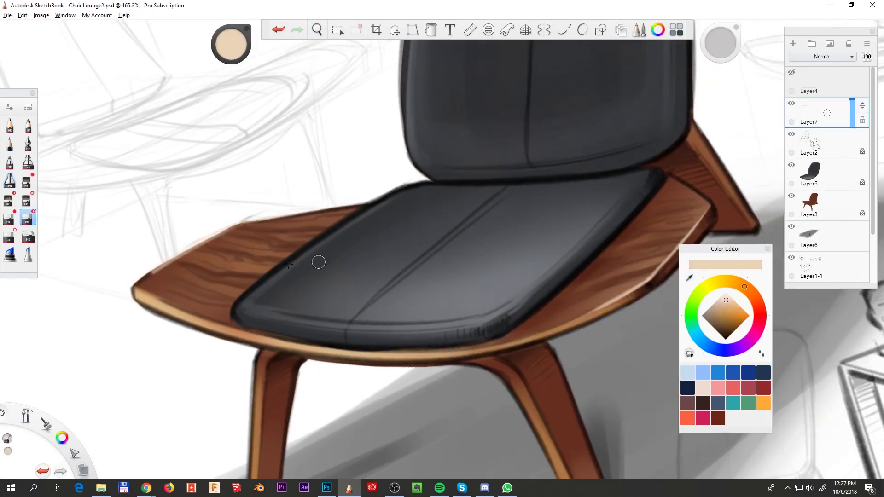
pyautogui.moveTo(137, 283); pyautogui.dragTo(216, 236)
pyautogui.press('space')
pyautogui.moveTo(217, 235)
pyautogui.mouseDown()
pyautogui.moveTo(440, 249)
pyautogui.moveTo(424, 70)
pyautogui.mouseUp()
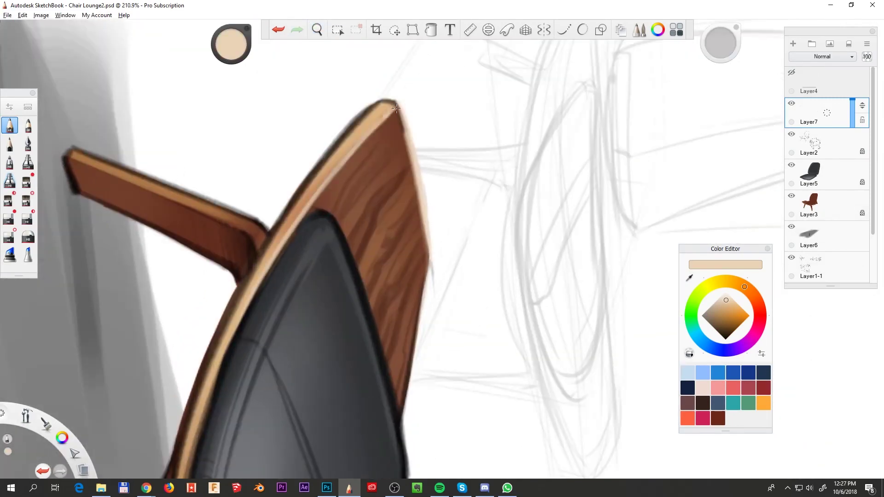
pyautogui.press('space')
pyautogui.moveTo(534, 311); pyautogui.dragTo(407, 374)
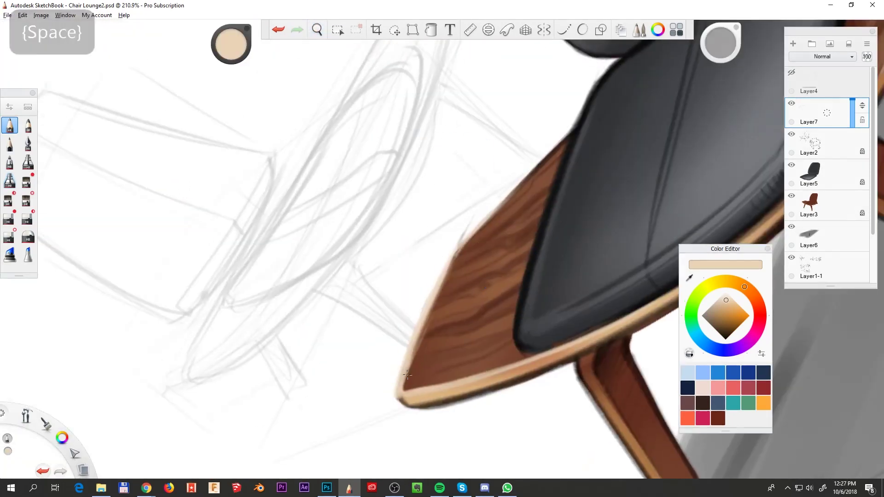
pyautogui.press('space')
pyautogui.moveTo(544, 250)
pyautogui.mouseDown()
pyautogui.moveTo(574, 238)
pyautogui.moveTo(542, 285)
pyautogui.mouseUp()
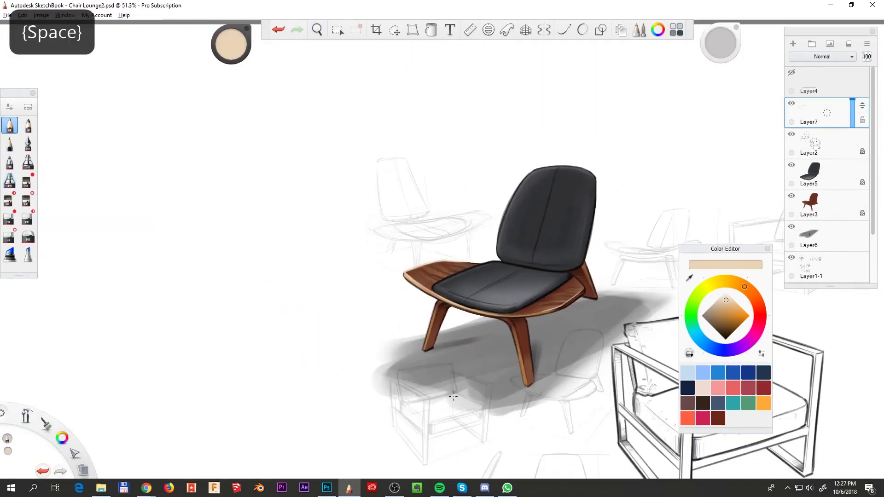
# - Switch to the pencil and sample the brown wood colour from the front leg
pyautogui.press('s')
pyautogui.press('space')
pyautogui.moveTo(496, 259); pyautogui.dragTo(549, 306)
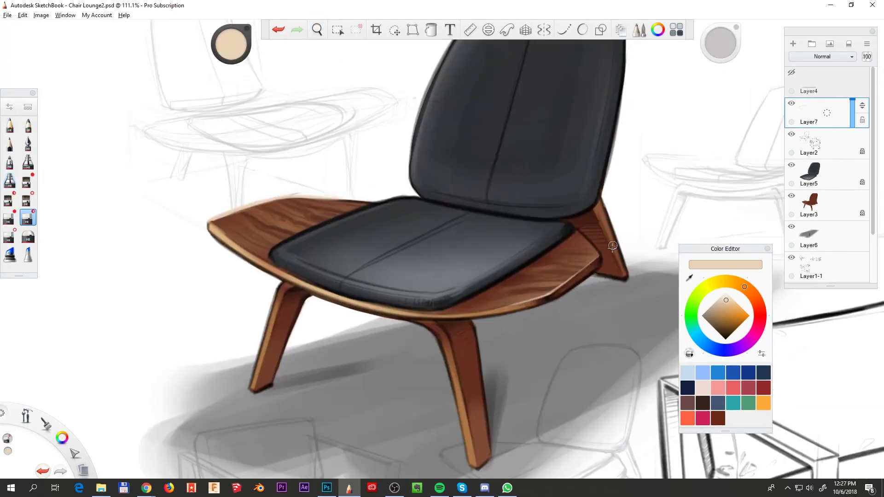
pyautogui.press('s')
pyautogui.press('space')
pyautogui.moveTo(612, 246); pyautogui.dragTo(640, 221)
pyautogui.keyDown('alt'); pyautogui.click(244, 411); pyautogui.keyUp('alt')
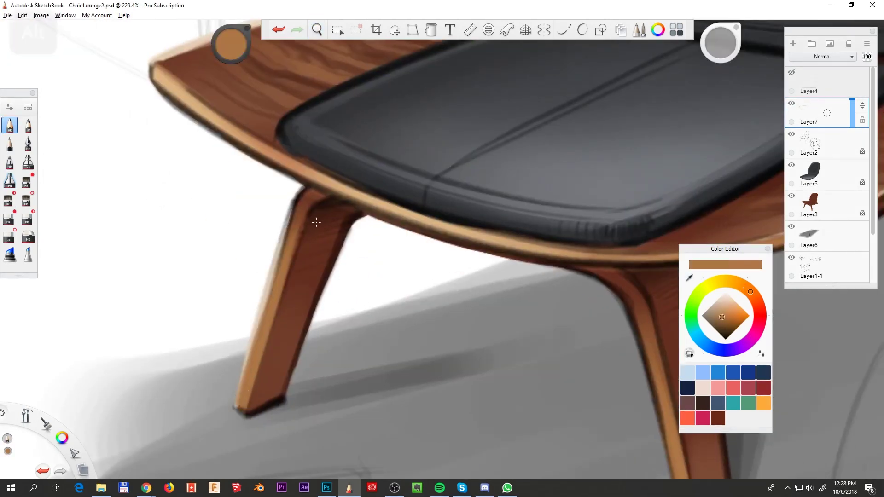
# - Sample light beige and dark grey from the cushion, then return to the whole-chair view
pyautogui.keyDown('alt'); pyautogui.click(164, 76); pyautogui.keyUp('alt')
pyautogui.press('space')
pyautogui.moveTo(442, 308)
pyautogui.mouseDown()
pyautogui.moveTo(433, 318)
pyautogui.moveTo(457, 306)
pyautogui.mouseUp()
pyautogui.keyDown('alt'); pyautogui.click(458, 305); pyautogui.keyUp('alt')
pyautogui.press('space')
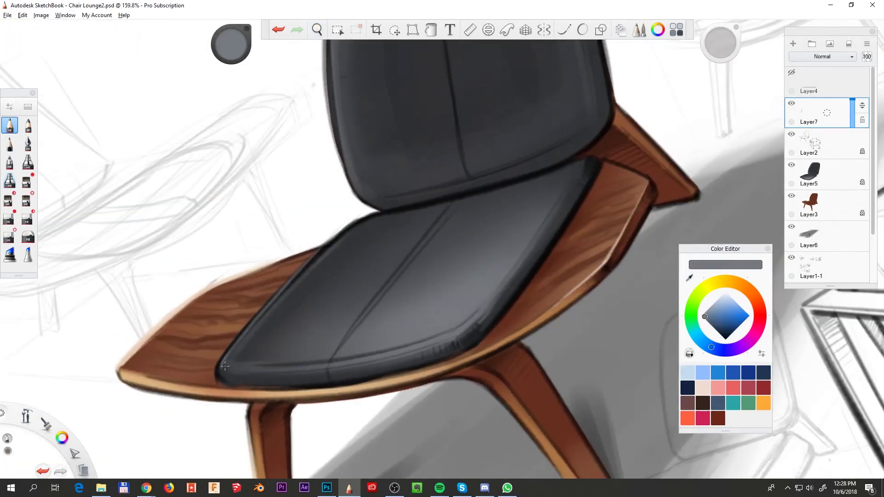
pyautogui.press('s')
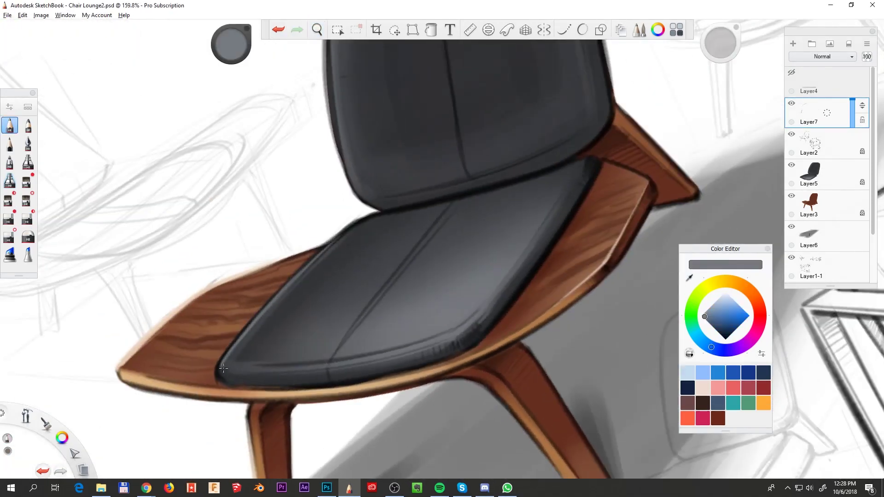
pyautogui.press('space')
pyautogui.moveTo(302, 362); pyautogui.dragTo(591, 294)
pyautogui.scroll(5, 544, 335)
pyautogui.press('space')
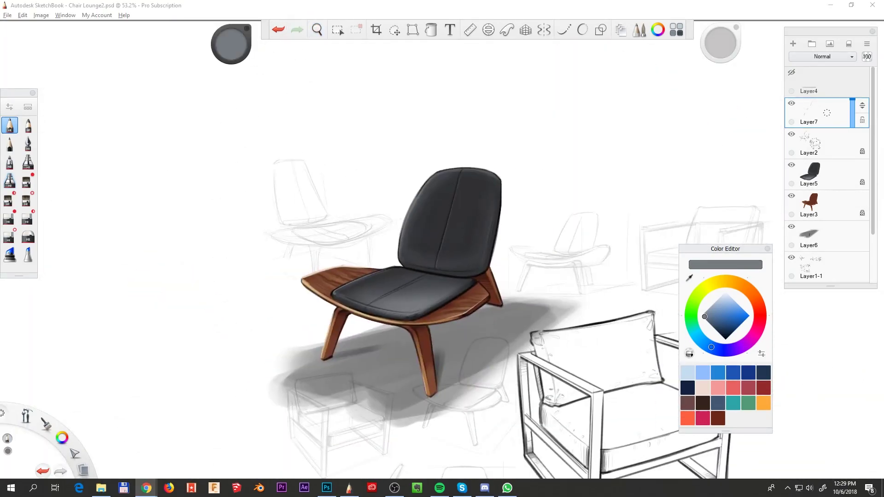
# - Paste the leather texture as an Overlay layer, desaturate it, and adjust brightness/contrast
pyautogui.hotkey('ctrl', 'v')
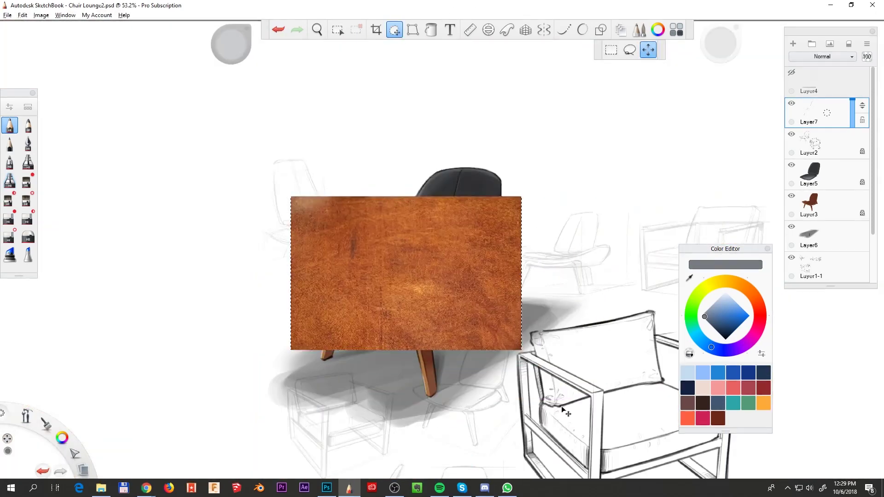
pyautogui.click(852, 56)
pyautogui.click(822, 117)
pyautogui.click(41, 16)
pyautogui.moveTo(79, 73)
pyautogui.click(152, 83)
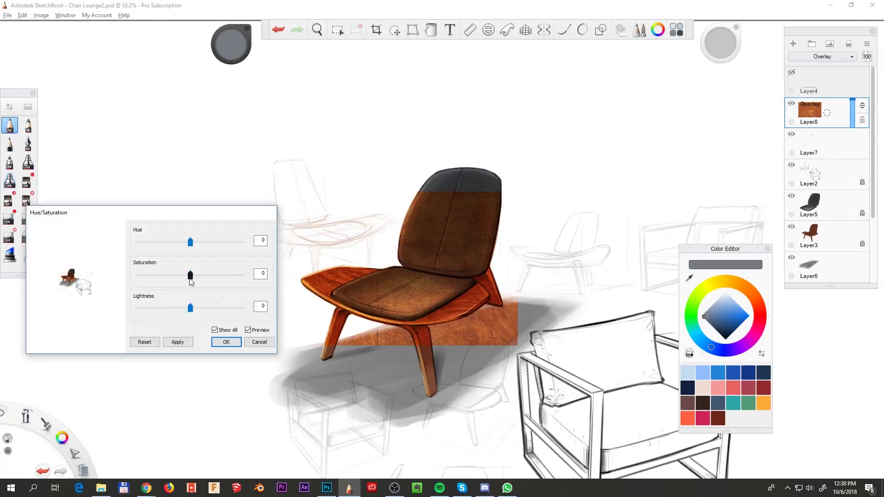
pyautogui.click(226, 343)
pyautogui.click(41, 15)
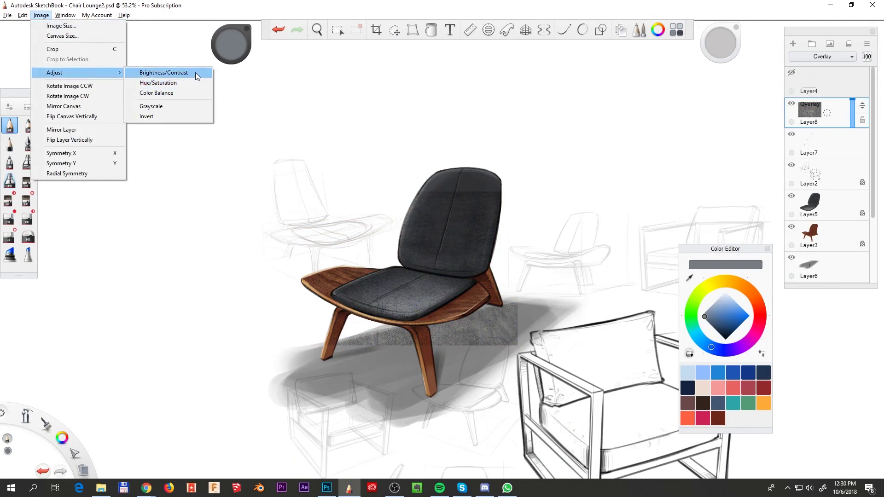
pyautogui.click(152, 73)
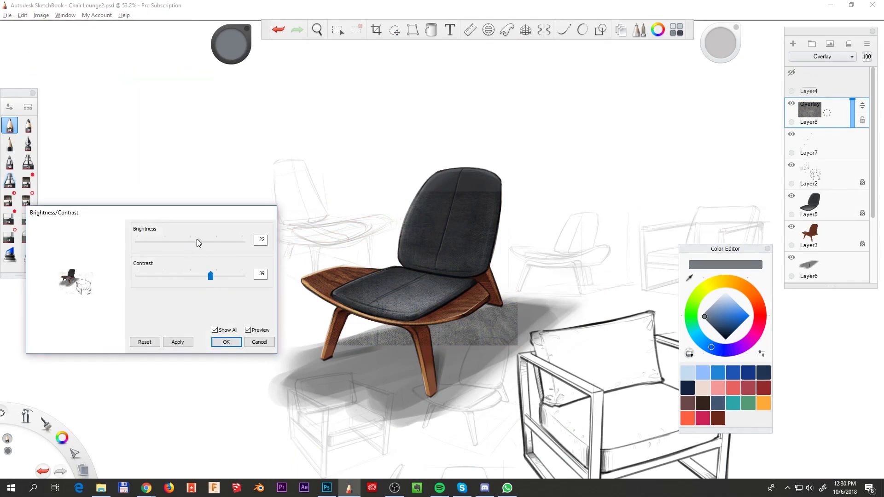
pyautogui.press('Return')
# - Distort the leather texture's corners to fit the seat cushion in perspective
pyautogui.click(413, 30)
pyautogui.moveTo(517, 191); pyautogui.dragTo(487, 266)
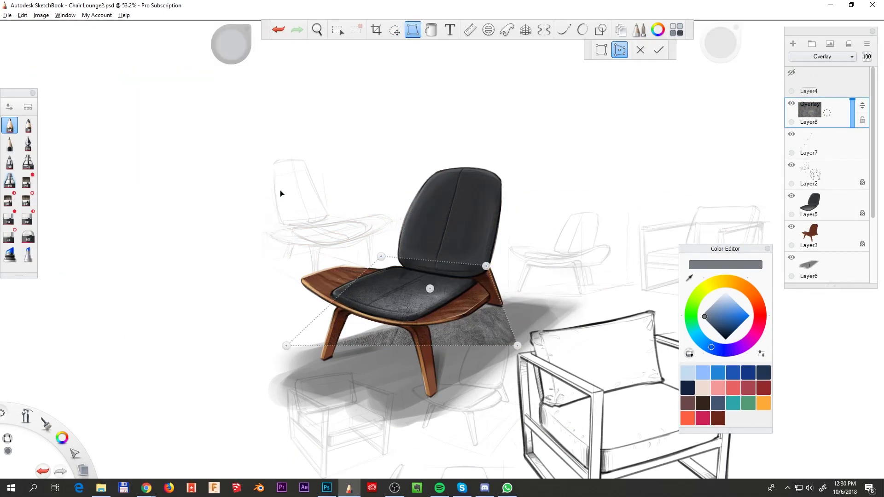
pyautogui.moveTo(286, 346); pyautogui.dragTo(296, 291)
pyautogui.moveTo(518, 345); pyautogui.dragTo(417, 337)
pyautogui.moveTo(486, 266); pyautogui.dragTo(501, 275)
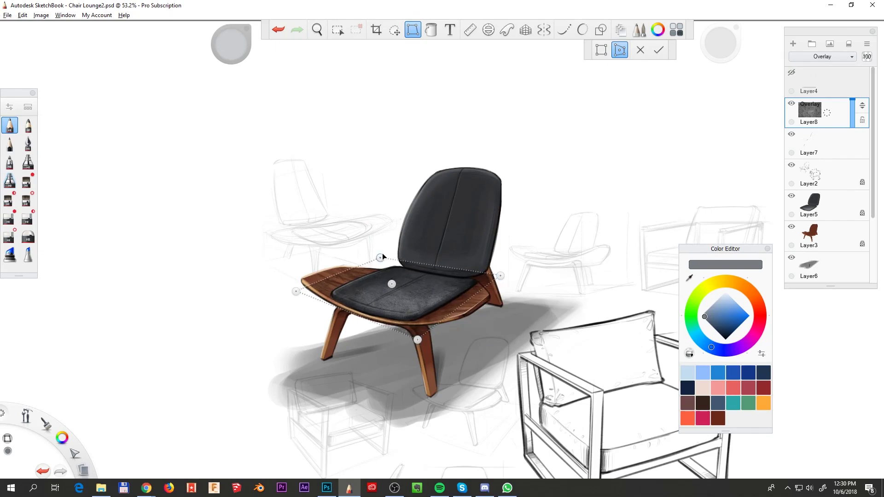
pyautogui.moveTo(296, 291); pyautogui.dragTo(280, 291)
pyautogui.moveTo(417, 339); pyautogui.dragTo(525, 374)
pyautogui.press('Return')
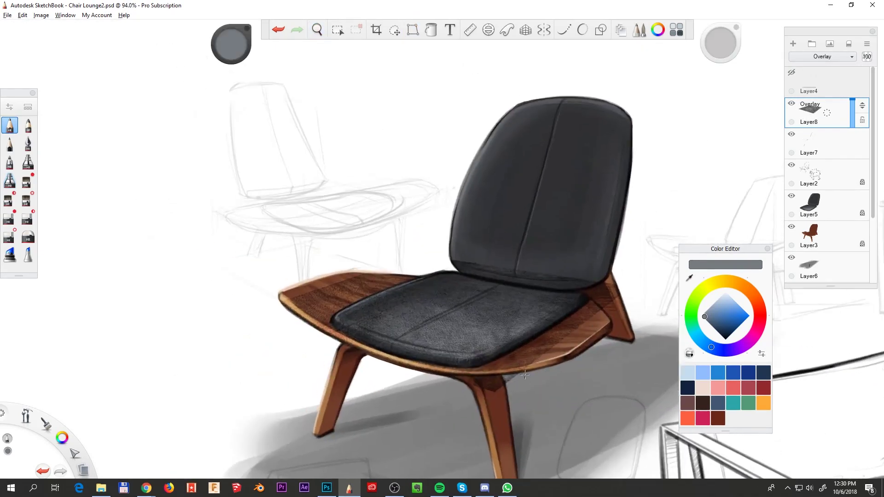
# - Move the seat texture layer beneath Layer2 and paste a second leather texture
pyautogui.keyDown('ctrl'); pyautogui.click(837, 215); pyautogui.keyUp('ctrl')
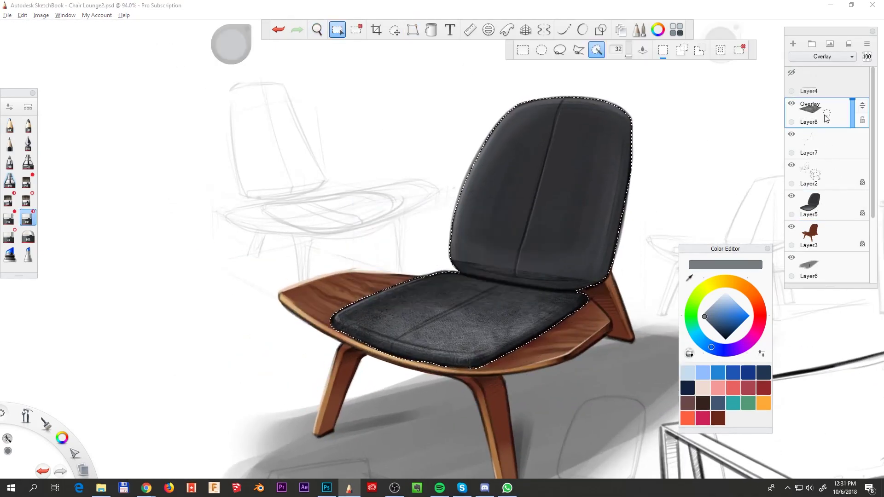
pyautogui.moveTo(856, 145); pyautogui.dragTo(856, 178)
pyautogui.press('b')
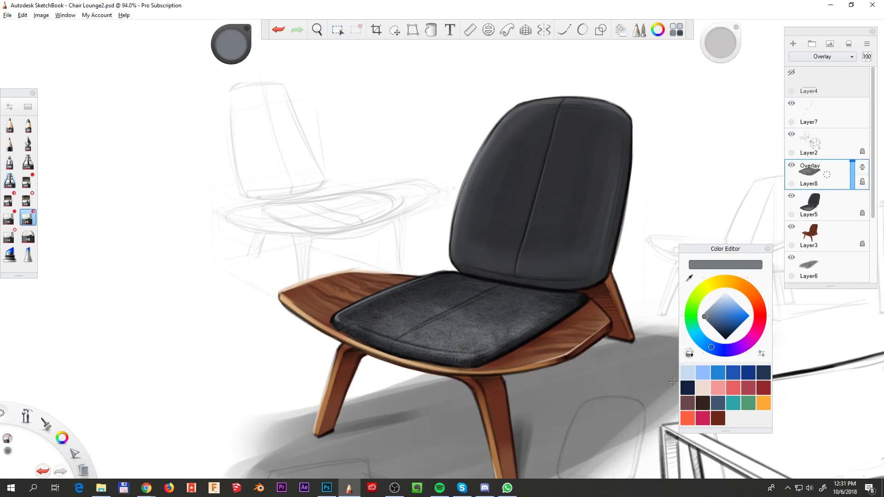
pyautogui.hotkey('ctrl', 'v')
# - Move the pasted texture onto the backrest and distort its corners to fit
pyautogui.moveTo(578, 322); pyautogui.dragTo(566, 199)
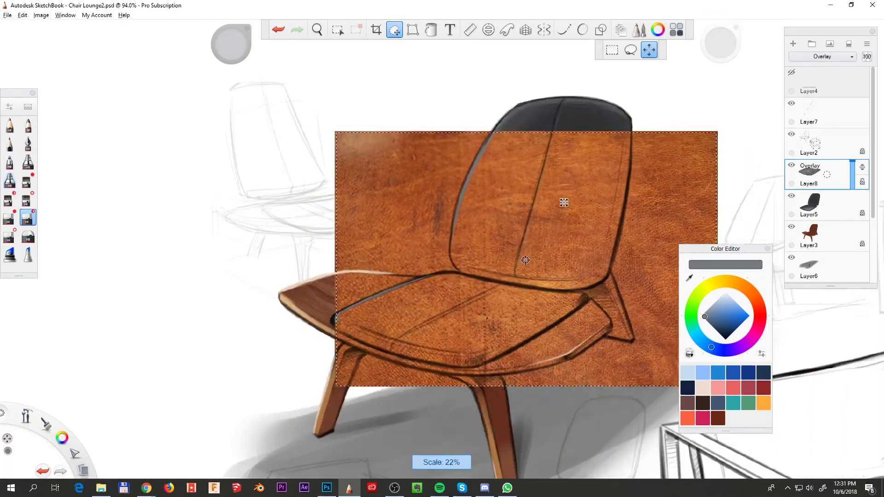
pyautogui.hotkey('ctrl', 't')
pyautogui.moveTo(679, 92); pyautogui.dragTo(639, 198)
pyautogui.moveTo(639, 127); pyautogui.dragTo(678, 90)
pyautogui.moveTo(400, 69); pyautogui.dragTo(438, 78)
pyautogui.moveTo(639, 317); pyautogui.dragTo(650, 306)
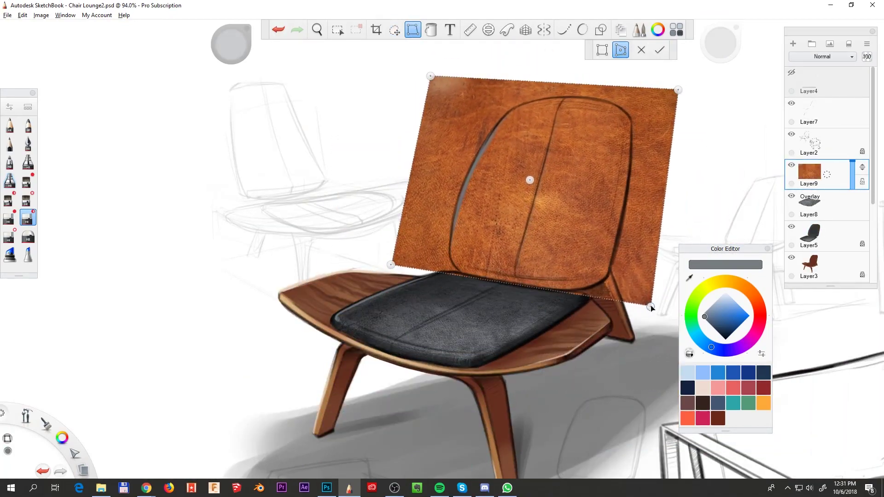
pyautogui.click(659, 49)
# - Set Layer9 to Overlay, drop saturation to minimum, and apply brightness/contrast
pyautogui.click(822, 56)
pyautogui.click(810, 201)
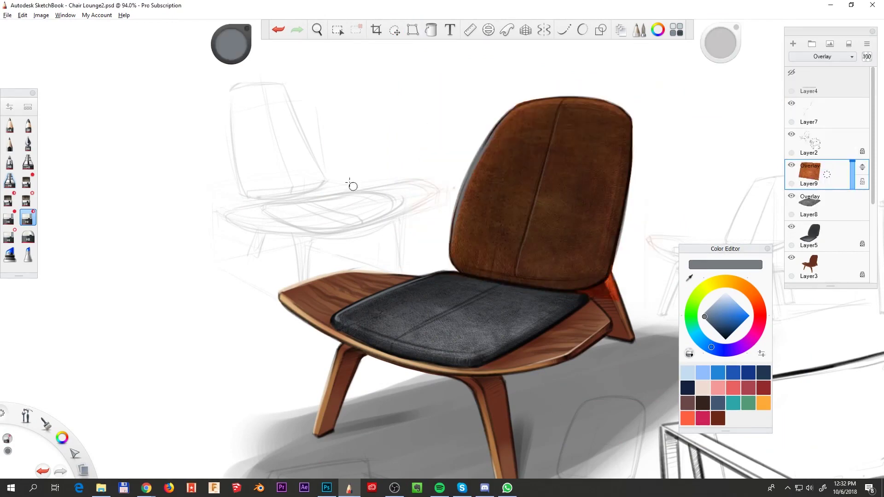
pyautogui.click(41, 14)
pyautogui.moveTo(118, 72)
pyautogui.click(152, 72)
pyautogui.moveTo(190, 274); pyautogui.dragTo(138, 275)
pyautogui.click(226, 341)
pyautogui.click(41, 15)
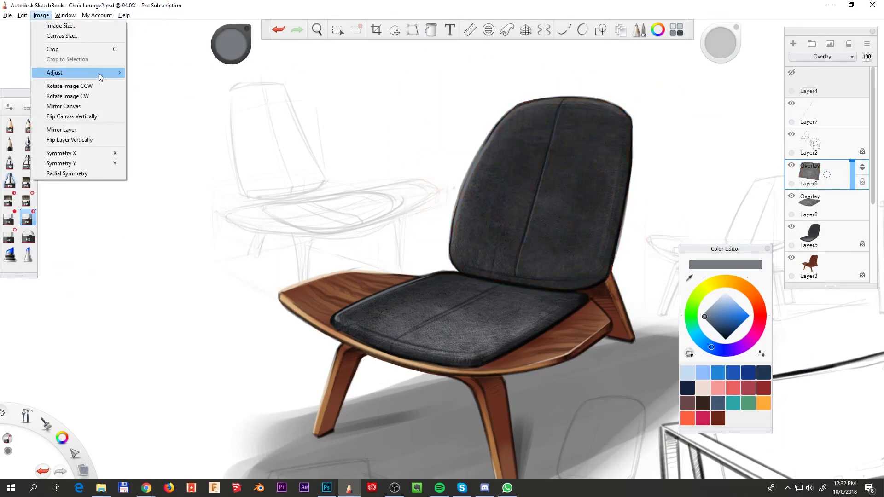
pyautogui.click(152, 83)
pyautogui.click(226, 343)
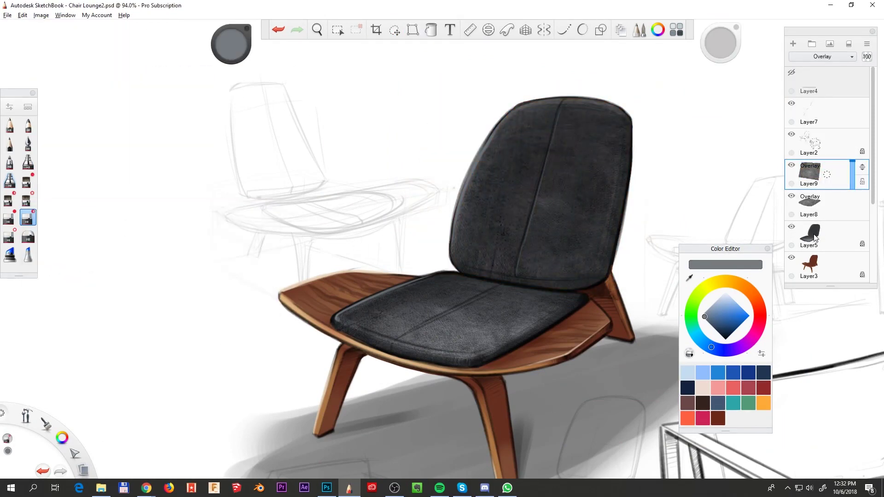
# - Toggle the seat texture layer to compare, then add a new layer above Layer9
pyautogui.press('m')
pyautogui.click(792, 197)
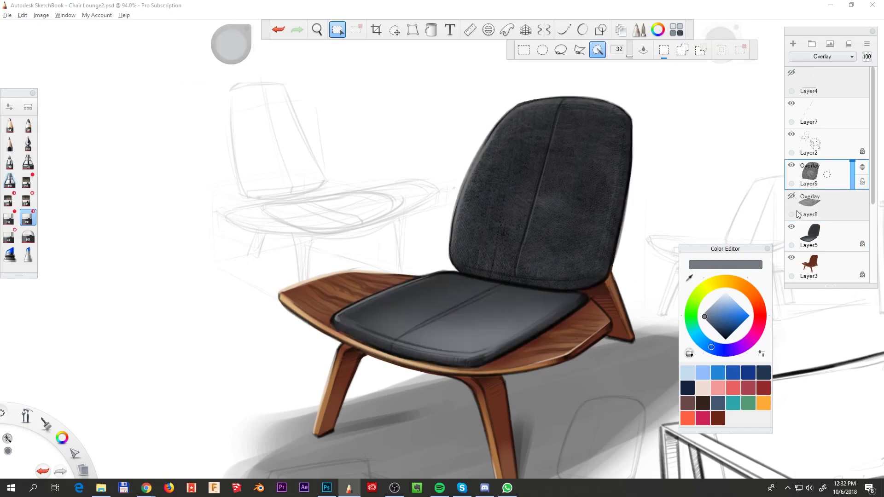
pyautogui.press('b')
pyautogui.click(792, 196)
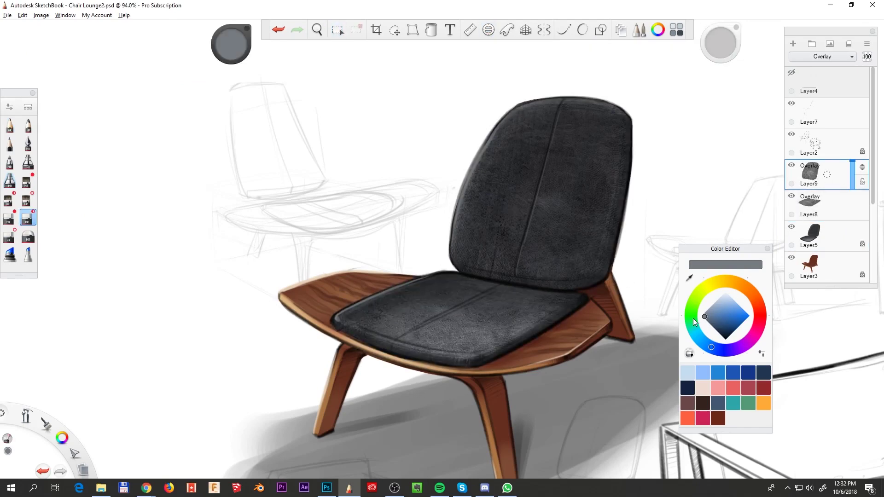
pyautogui.click(827, 206)
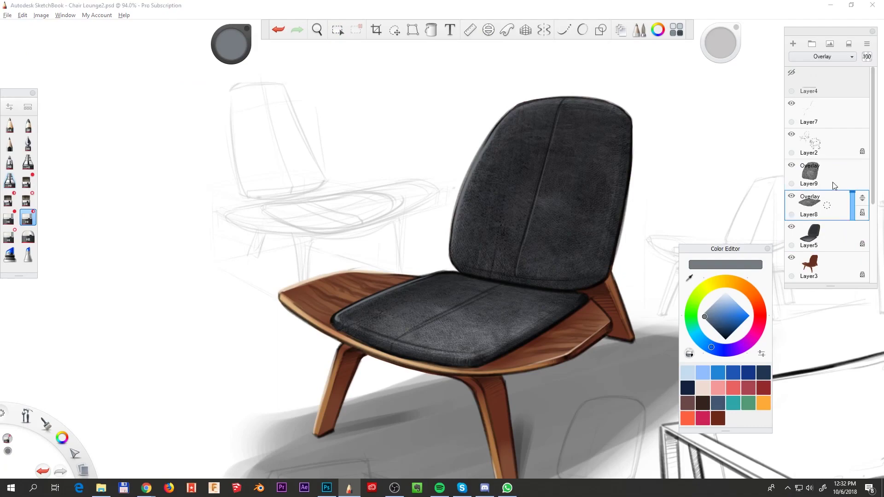
pyautogui.click(834, 185)
pyautogui.hotkey('ctrl', 'shift', 'n')
# - Set the new Layer10 to Screen blend mode and switch to a different brush
pyautogui.scroll(3, 481, 331)
pyautogui.click(822, 56)
pyautogui.click(812, 115)
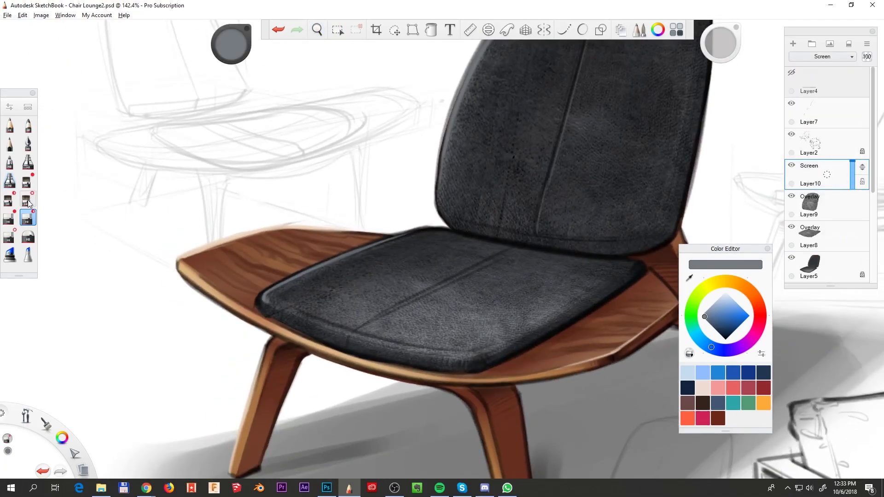
pyautogui.click(26, 202)
pyautogui.hotkey('ctrl', 'z')
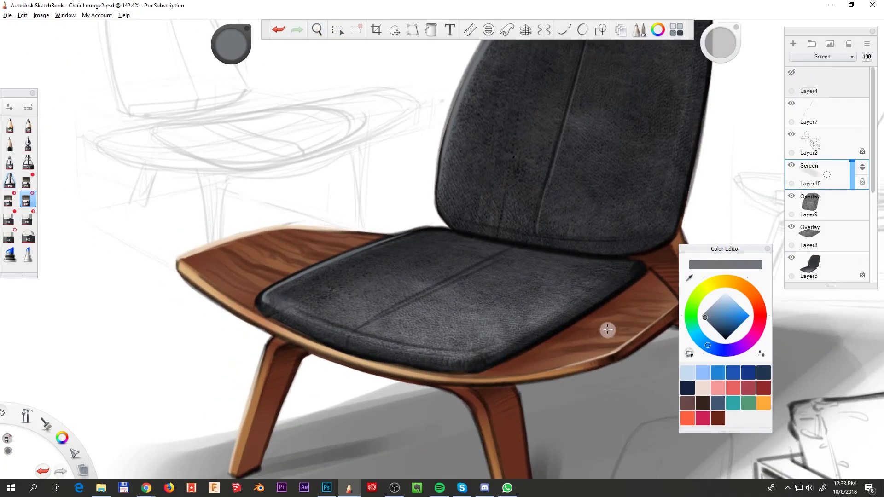
# - Rotate and zoom to frame the upright backrest, then zoom back out to the whole chair
pyautogui.press('space')
pyautogui.moveTo(585, 323); pyautogui.dragTo(520, 323)
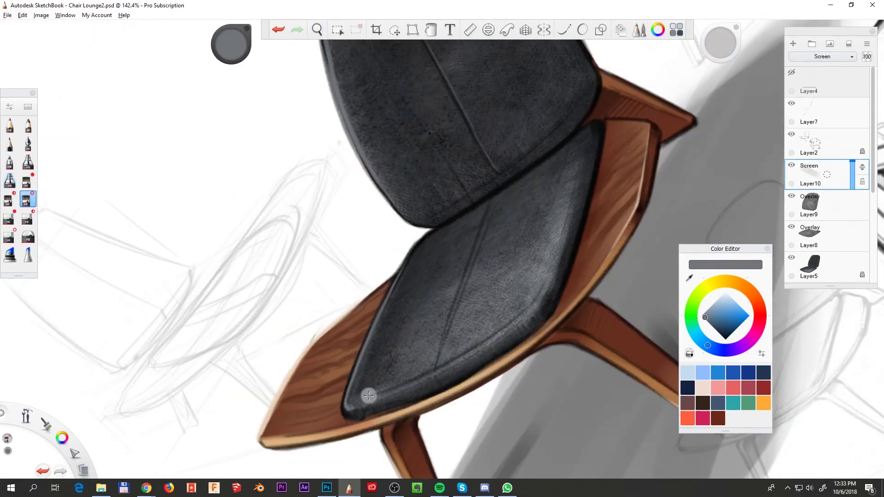
pyautogui.press('space')
pyautogui.moveTo(583, 217); pyautogui.dragTo(361, 300)
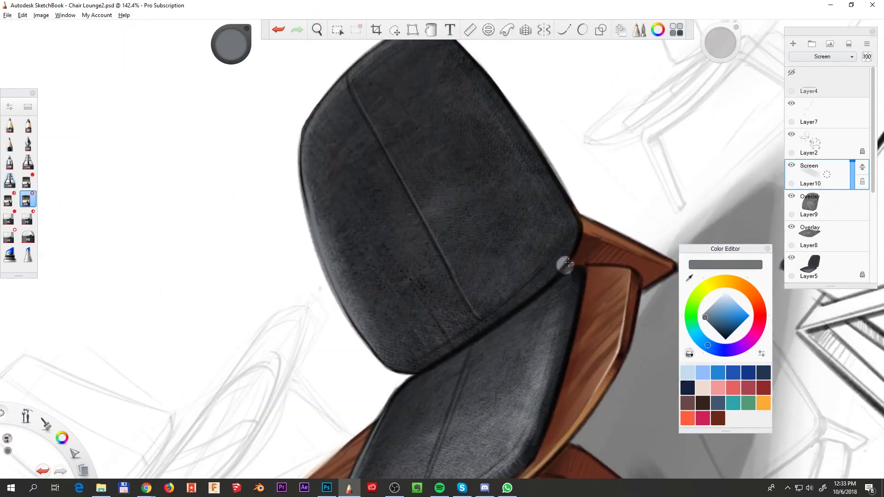
pyautogui.moveTo(461, 258); pyautogui.dragTo(463, 352)
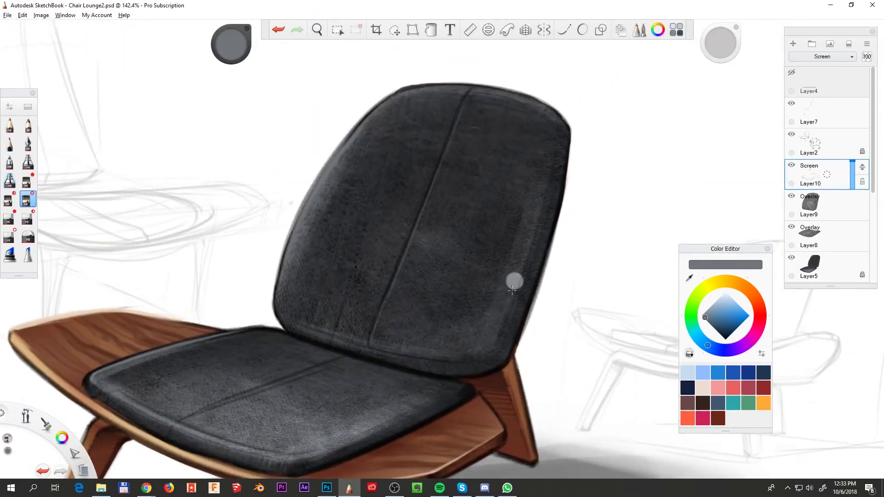
pyautogui.press('space')
pyautogui.moveTo(512, 289); pyautogui.dragTo(426, 385)
pyautogui.moveTo(520, 232); pyautogui.dragTo(319, 237)
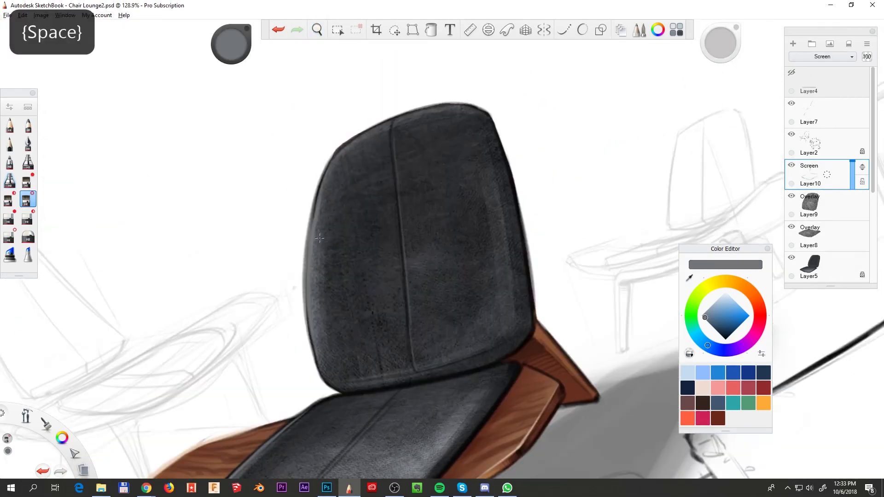
pyautogui.press('space')
pyautogui.moveTo(470, 124); pyautogui.dragTo(746, 276)
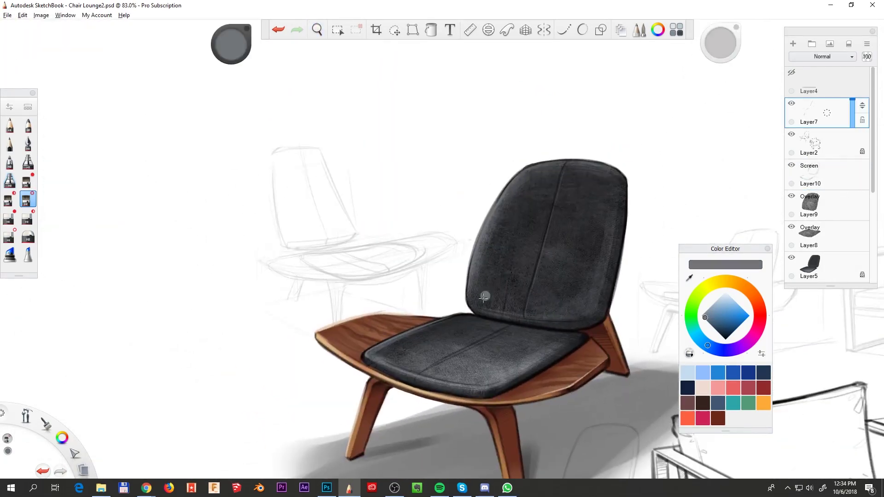
# - Sample greys from the seat leather while moving between the seat and backrest
pyautogui.press('space')
pyautogui.moveTo(368, 322); pyautogui.dragTo(393, 349)
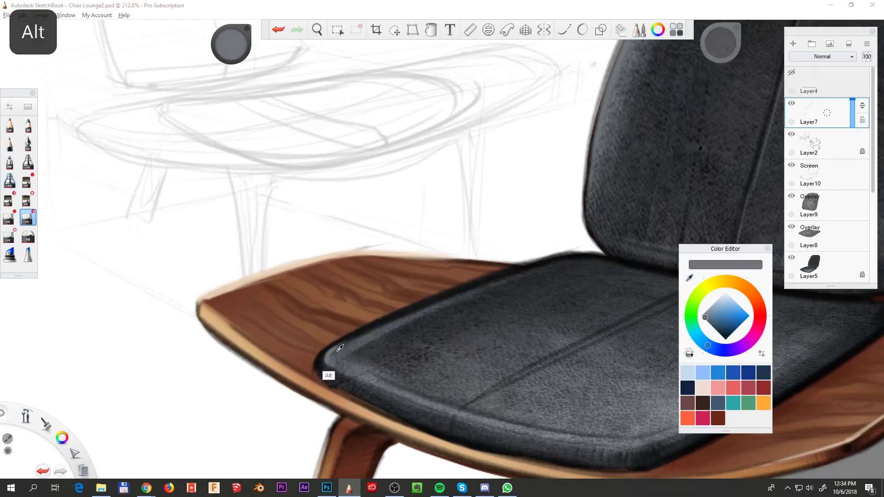
pyautogui.keyDown('alt'); pyautogui.click(347, 347); pyautogui.keyUp('alt')
pyautogui.keyDown('alt'); pyautogui.click(335, 346); pyautogui.keyUp('alt')
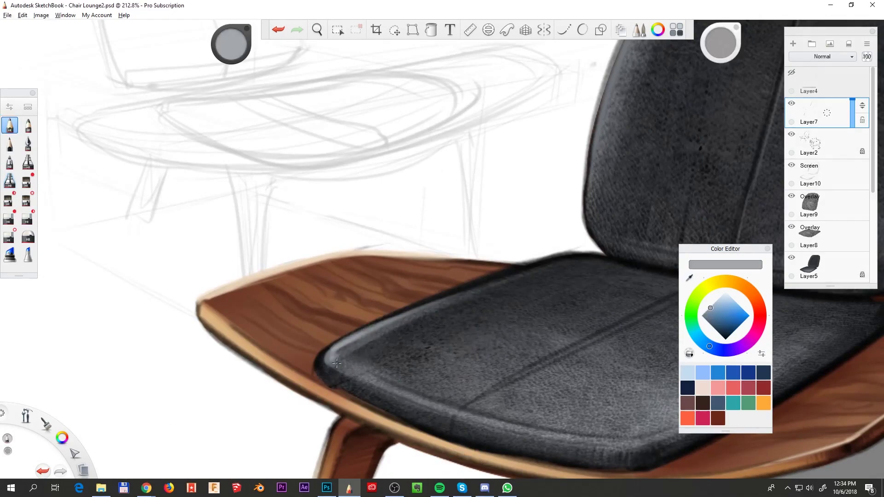
pyautogui.press('space')
pyautogui.moveTo(480, 399); pyautogui.dragTo(326, 339)
pyautogui.press('space')
pyautogui.moveTo(591, 378); pyautogui.dragTo(224, 318)
pyautogui.press('space')
pyautogui.moveTo(267, 188); pyautogui.dragTo(631, 233)
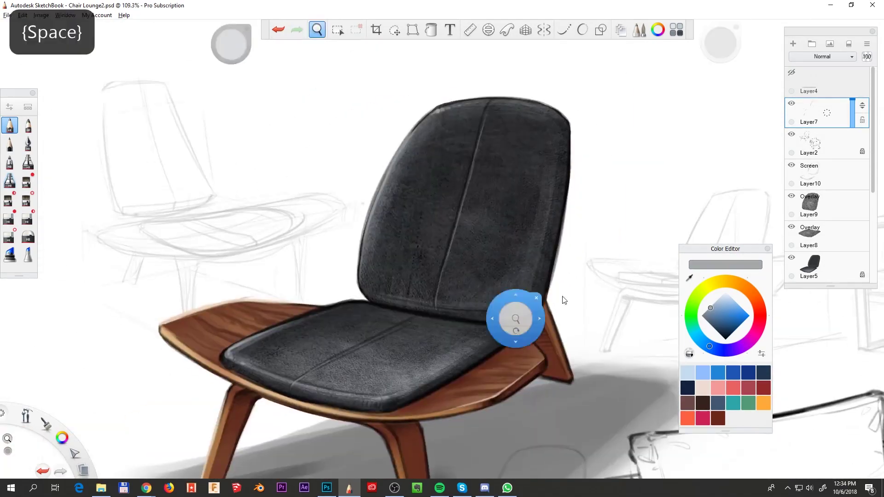
pyautogui.moveTo(565, 300); pyautogui.dragTo(469, 284)
pyautogui.press('space')
pyautogui.moveTo(442, 248); pyautogui.dragTo(509, 148)
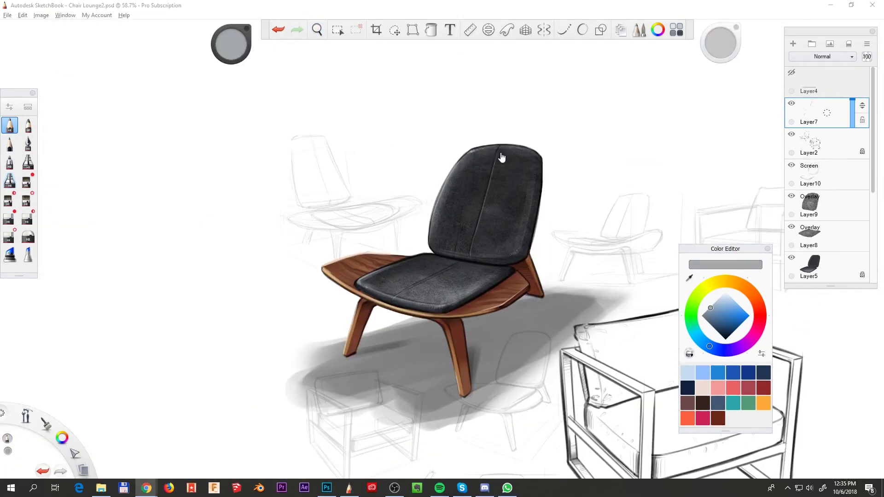
# - Select Layer3 and set the brush colour to a deep reddish-brown
pyautogui.keyDown('alt'); pyautogui.click(474, 241); pyautogui.keyUp('alt')
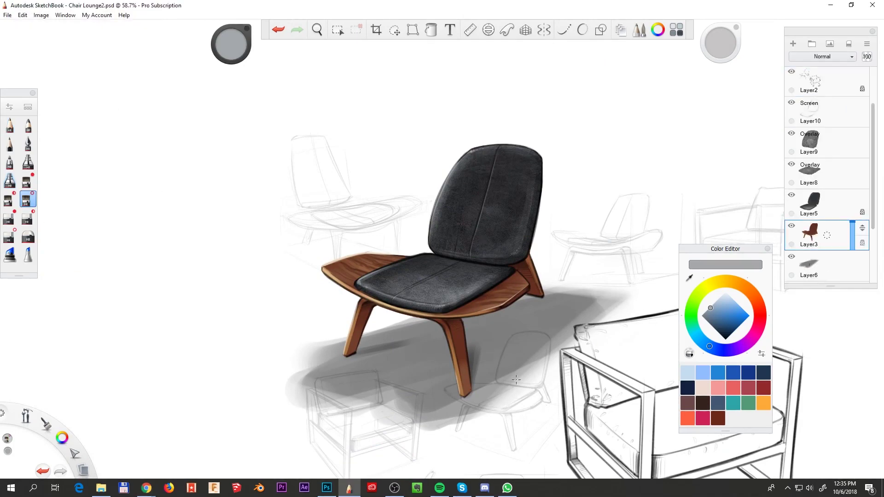
pyautogui.click(717, 418)
pyautogui.moveTo(230, 45); pyautogui.dragTo(239, 53)
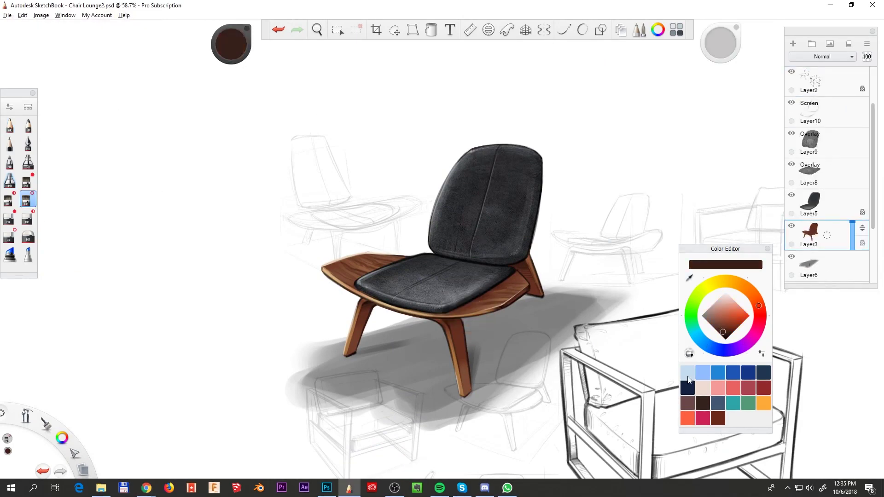
pyautogui.press('space')
pyautogui.moveTo(506, 276); pyautogui.dragTo(464, 305)
# - Lasso the front leg and paint darker brown shading inside it
pyautogui.moveTo(531, 229); pyautogui.dragTo(539, 143)
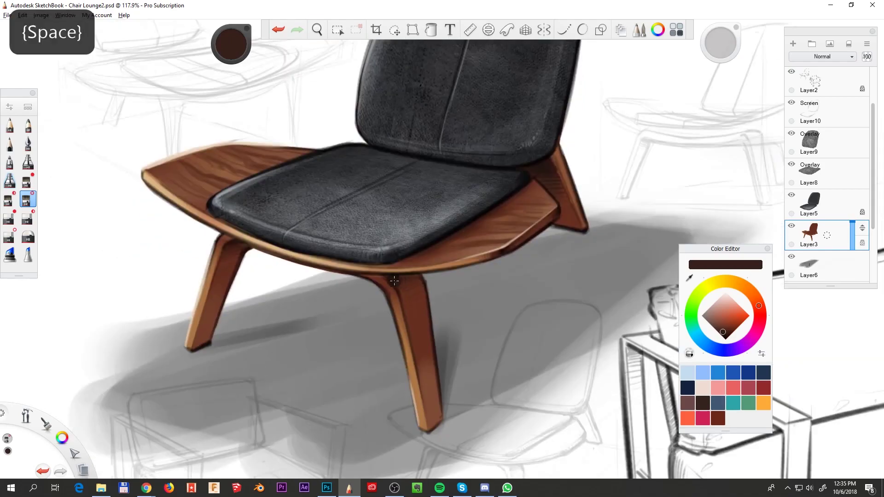
pyautogui.click(337, 30)
pyautogui.moveTo(422, 275); pyautogui.dragTo(501, 394)
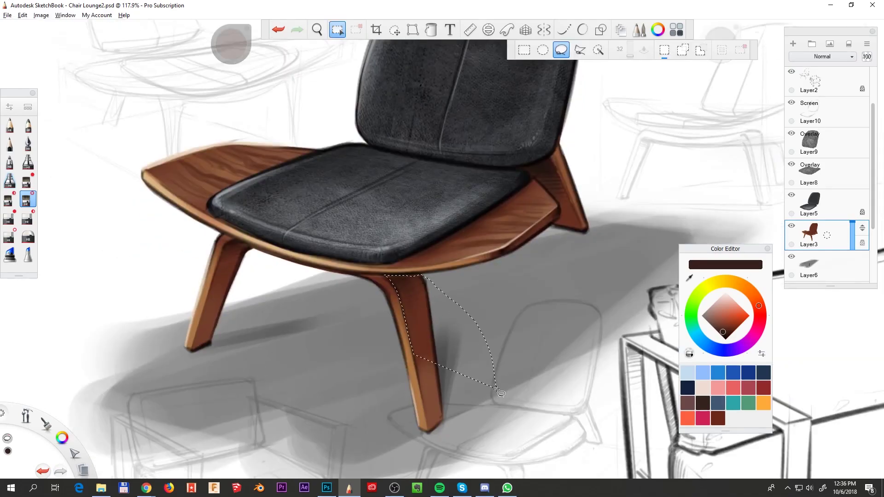
pyautogui.press('s')
pyautogui.moveTo(421, 322); pyautogui.dragTo(396, 261)
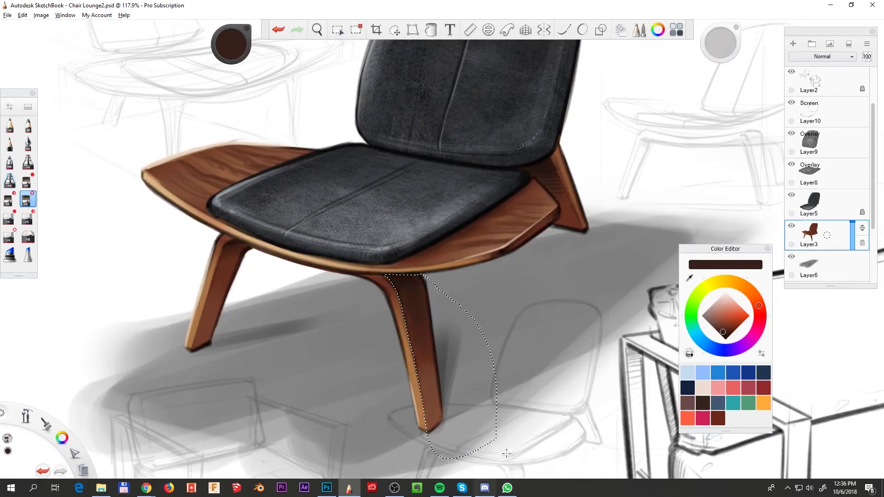
# - Lasso the left leg, shade it darker, and zoom out to the whole chair
pyautogui.press('m')
pyautogui.moveTo(237, 238); pyautogui.dragTo(218, 265)
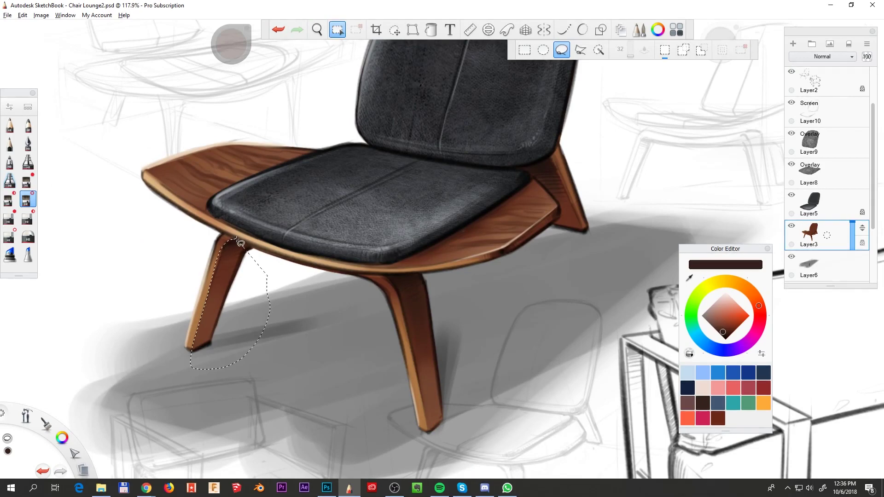
pyautogui.hotkey('ctrl', 'z')
pyautogui.press('b')
pyautogui.moveTo(231, 247); pyautogui.dragTo(233, 264)
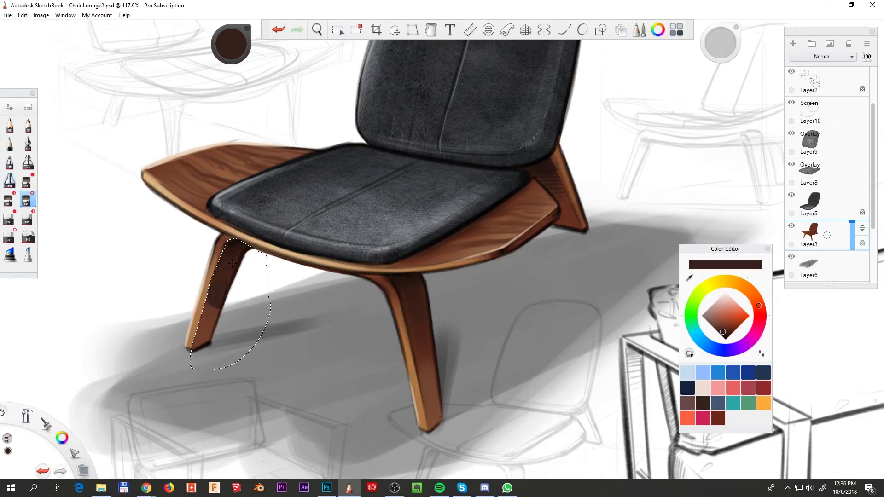
pyautogui.press('space')
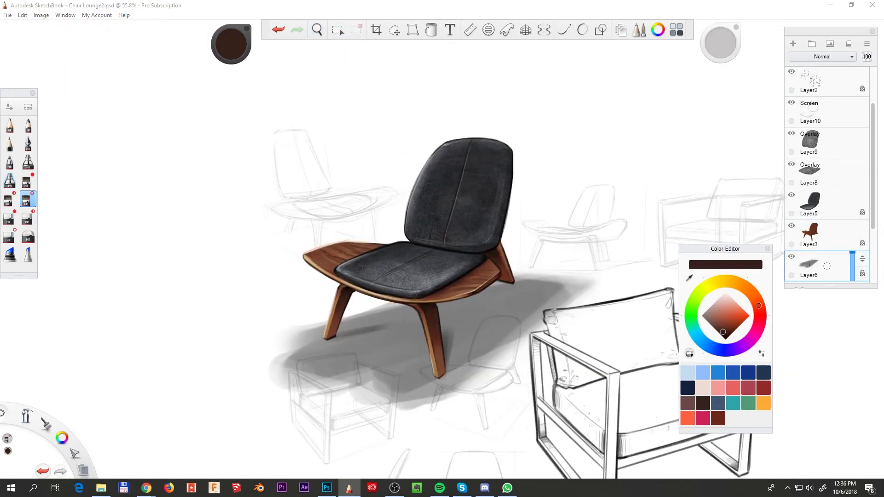
# - Try lightening the old cast shadow under the legs and right of the chair, then undo
pyautogui.moveTo(299, 377); pyautogui.dragTo(405, 359)
pyautogui.moveTo(520, 249)
pyautogui.mouseDown()
pyautogui.moveTo(647, 245)
pyautogui.moveTo(571, 285)
pyautogui.moveTo(535, 269)
pyautogui.mouseUp()
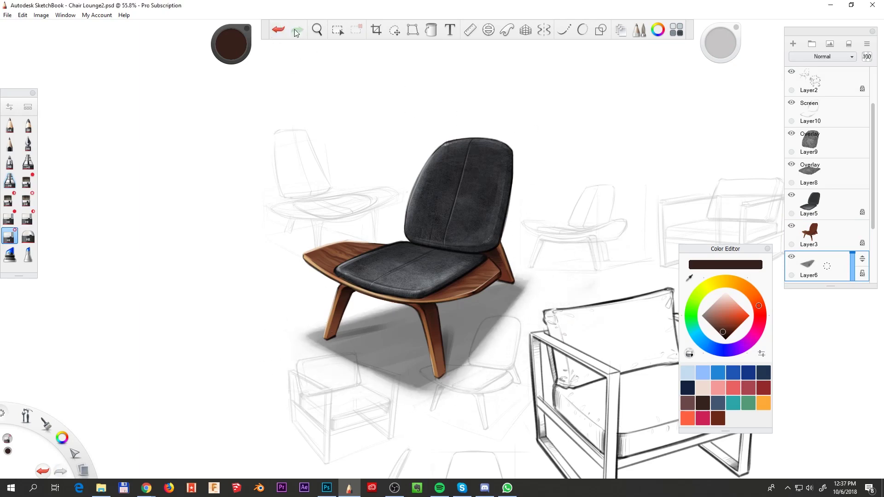
pyautogui.click(278, 29)
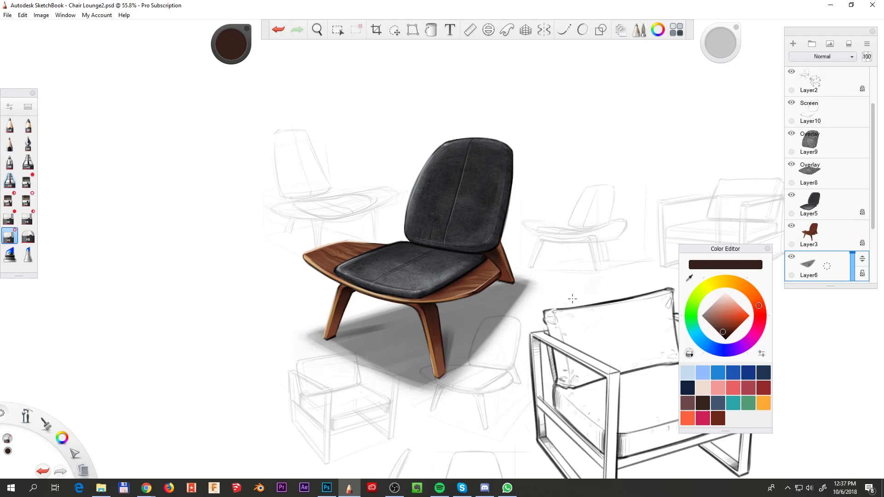
# - Clear Layer6 and paint a new soft black airbrush shadow under the chair
pyautogui.press('Delete')
pyautogui.press('e')
pyautogui.moveTo(479, 383)
pyautogui.mouseDown()
pyautogui.moveTo(460, 322)
pyautogui.moveTo(350, 359)
pyautogui.moveTo(576, 286)
pyautogui.moveTo(557, 327)
pyautogui.moveTo(322, 350)
pyautogui.moveTo(286, 438)
pyautogui.mouseUp()
pyautogui.click(278, 29)
# - Erase the shadow behind the armchair sketch, softening its lower edge and trimming its left end
pyautogui.press('e')
pyautogui.moveTo(598, 276)
pyautogui.mouseDown()
pyautogui.moveTo(552, 304)
pyautogui.moveTo(529, 341)
pyautogui.moveTo(566, 286)
pyautogui.mouseUp()
pyautogui.moveTo(538, 428)
pyautogui.mouseDown()
pyautogui.moveTo(359, 369)
pyautogui.moveTo(543, 424)
pyautogui.moveTo(570, 364)
pyautogui.mouseUp()
pyautogui.moveTo(519, 226)
pyautogui.mouseDown()
pyautogui.moveTo(271, 290)
pyautogui.moveTo(291, 273)
pyautogui.mouseUp()
pyautogui.press('space')
pyautogui.moveTo(396, 289)
pyautogui.mouseDown()
pyautogui.moveTo(584, 368)
pyautogui.moveTo(570, 350)
pyautogui.moveTo(615, 247)
pyautogui.moveTo(661, 242)
pyautogui.mouseUp()
pyautogui.press('space')
pyautogui.press('space')
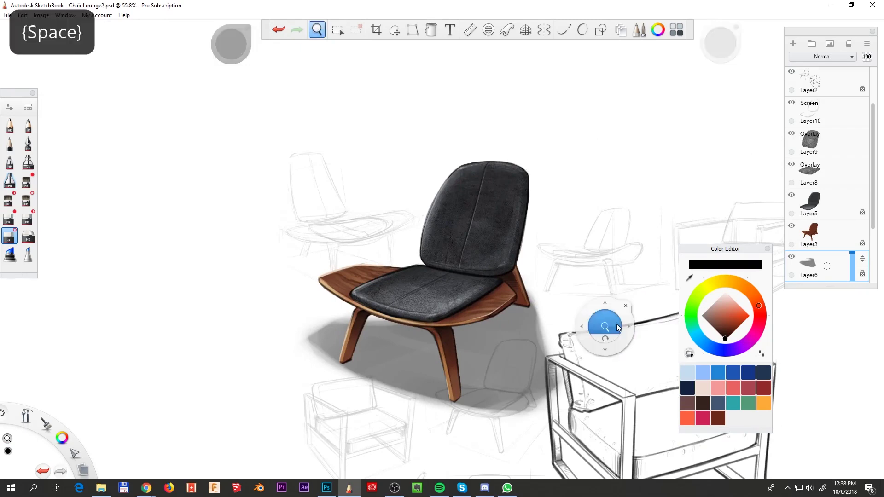
pyautogui.moveTo(617, 324); pyautogui.dragTo(490, 383)
# - Lasso the boxy armchair sketch, cut it onto its own layer, and hide that layer
pyautogui.scroll(-3, 850, 216)
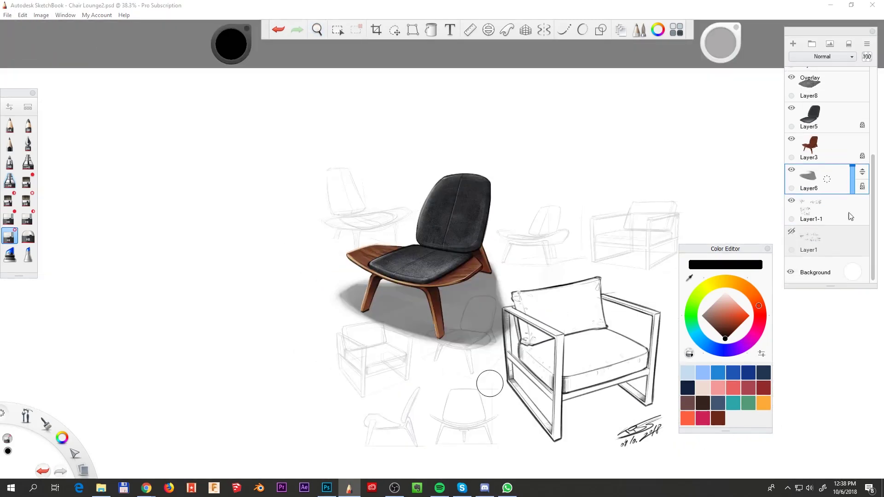
pyautogui.press('l')
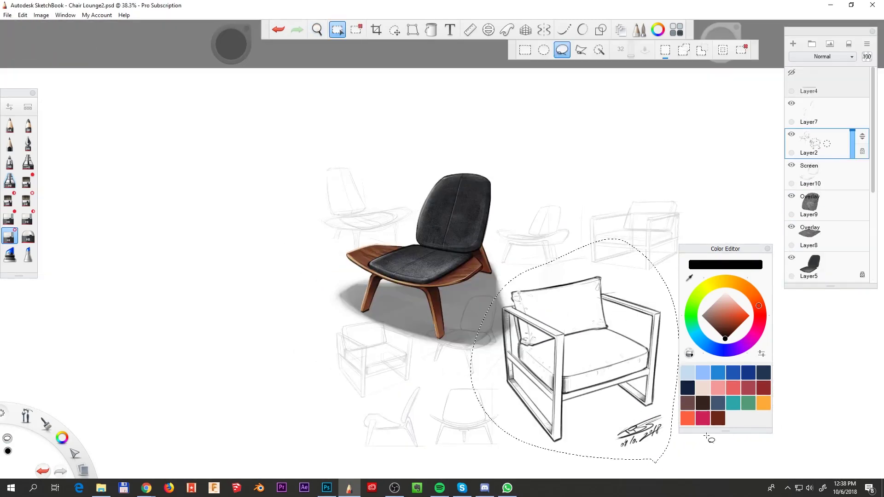
pyautogui.hotkey('ctrl', 'x')
pyautogui.hotkey('ctrl', 'v')
pyautogui.click(791, 134)
# - Group the armchair layer with Layer7 into Group1, placed below Layer11
pyautogui.moveTo(862, 141); pyautogui.dragTo(859, 113)
pyautogui.moveTo(847, 173); pyautogui.dragTo(846, 173)
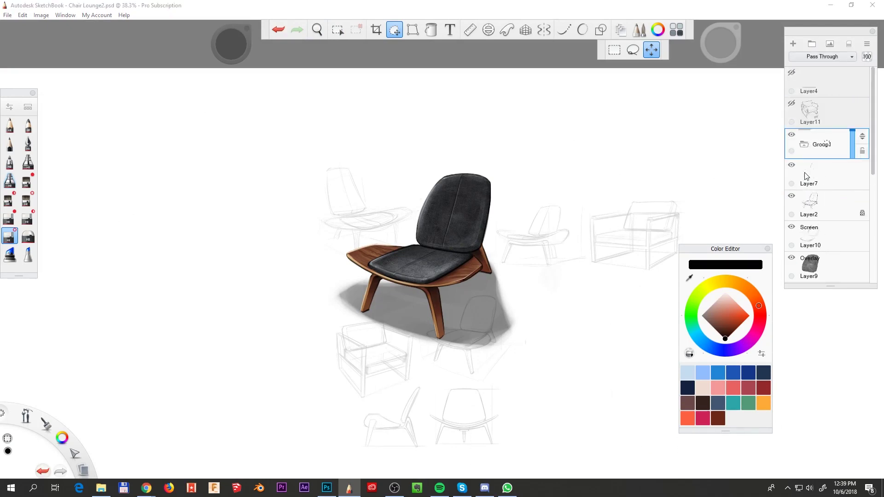
pyautogui.scroll(-3, 873, 170)
pyautogui.scroll(2, 851, 144)
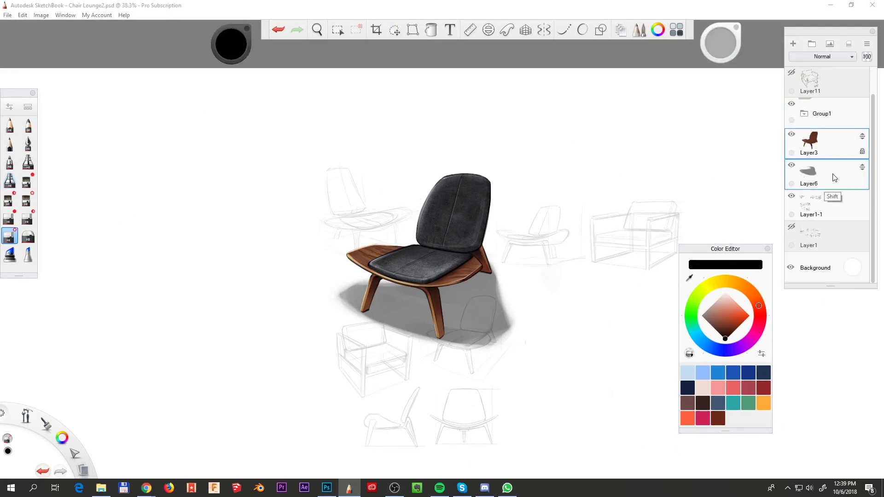
# - Hide Layer1-1 and show Layer1's darker pencil sketches, making Layer1 active
pyautogui.click(791, 134)
pyautogui.click(791, 134)
pyautogui.click(791, 165)
pyautogui.click(791, 196)
pyautogui.click(824, 207)
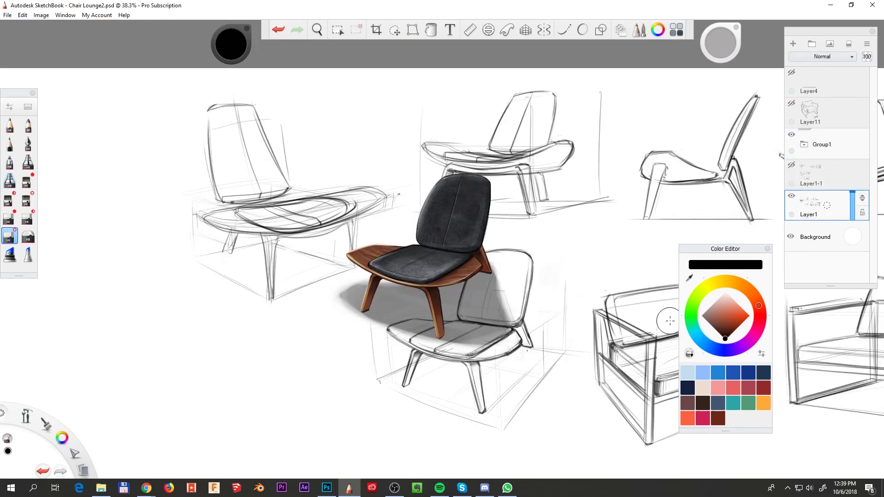
# - Lasso the top row of pencil chair sketches and paste a copy onto a new layer
pyautogui.press('space')
pyautogui.scroll(-2, 540, 278)
pyautogui.click(337, 30)
pyautogui.moveTo(285, 258); pyautogui.dragTo(214, 314)
pyautogui.click(791, 195)
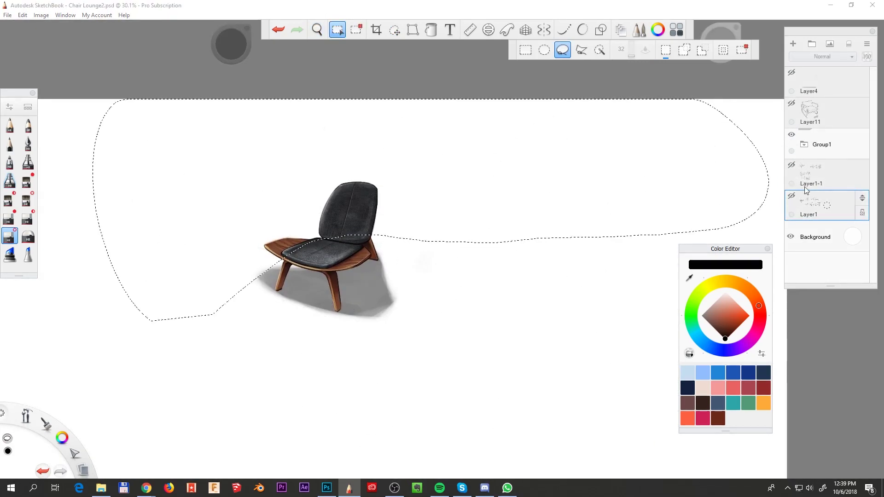
pyautogui.click(792, 165)
pyautogui.hotkey('ctrl', 'v')
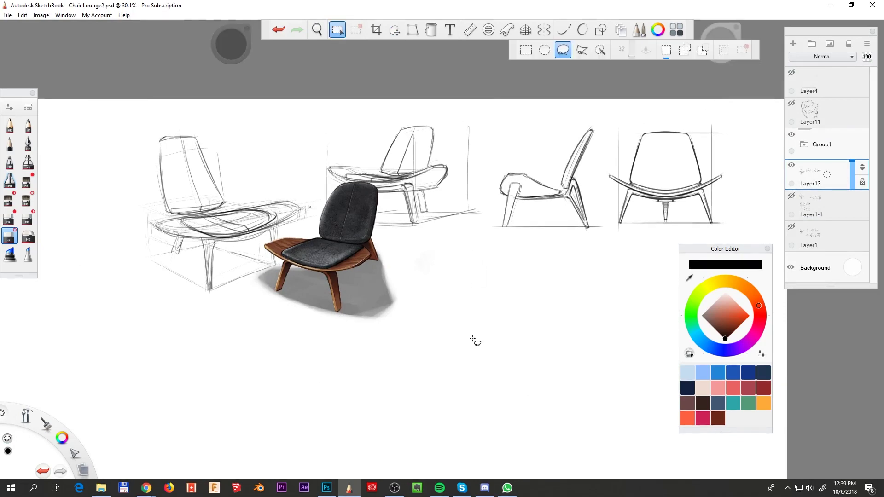
# - Move and scale the copied sketches into place around the rendered chair
pyautogui.moveTo(681, 184); pyautogui.dragTo(421, 318)
pyautogui.moveTo(373, 239)
pyautogui.mouseDown()
pyautogui.moveTo(534, 235)
pyautogui.moveTo(562, 242)
pyautogui.moveTo(484, 282)
pyautogui.moveTo(533, 222)
pyautogui.mouseUp()
pyautogui.press('m')
pyautogui.moveTo(468, 260); pyautogui.dragTo(450, 362)
pyautogui.hotkey('ctrl', 'z')
pyautogui.hotkey('ctrl', 'z')
pyautogui.hotkey('ctrl', 'z')
pyautogui.hotkey('ctrl', 'z')
pyautogui.hotkey('ctrl', 'z')
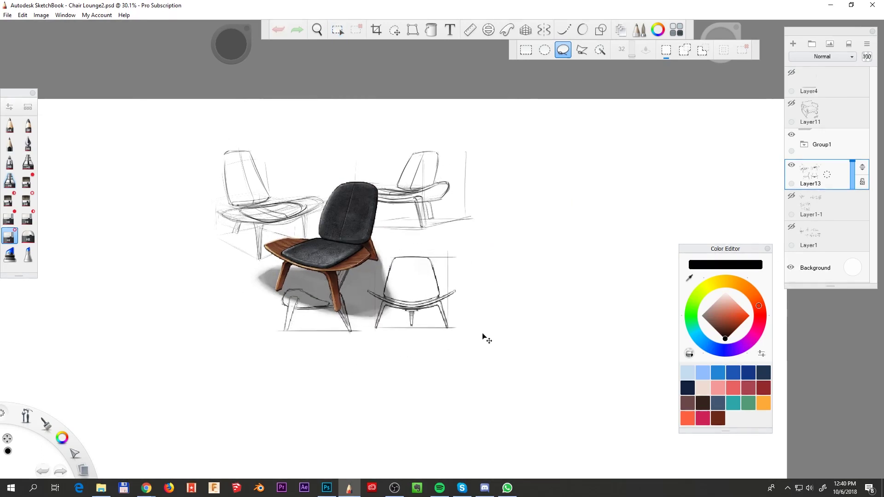
pyautogui.hotkey('ctrl', 'z')
pyautogui.hotkey('ctrl', 'z')
pyautogui.hotkey('ctrl', 'z')
pyautogui.hotkey('ctrl', 'z')
pyautogui.hotkey('ctrl', 'z')
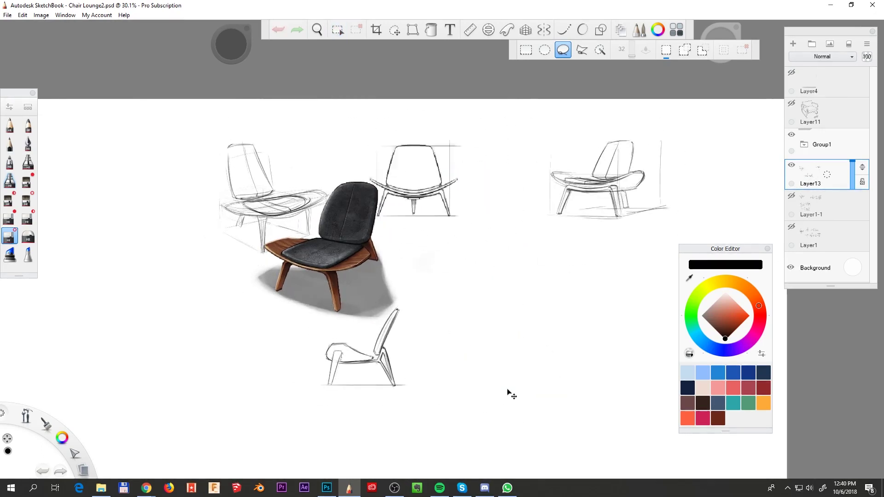
pyautogui.hotkey('ctrl', 'y')
pyautogui.hotkey('ctrl', 'y')
pyautogui.hotkey('ctrl', 'y')
pyautogui.hotkey('ctrl', 'y')
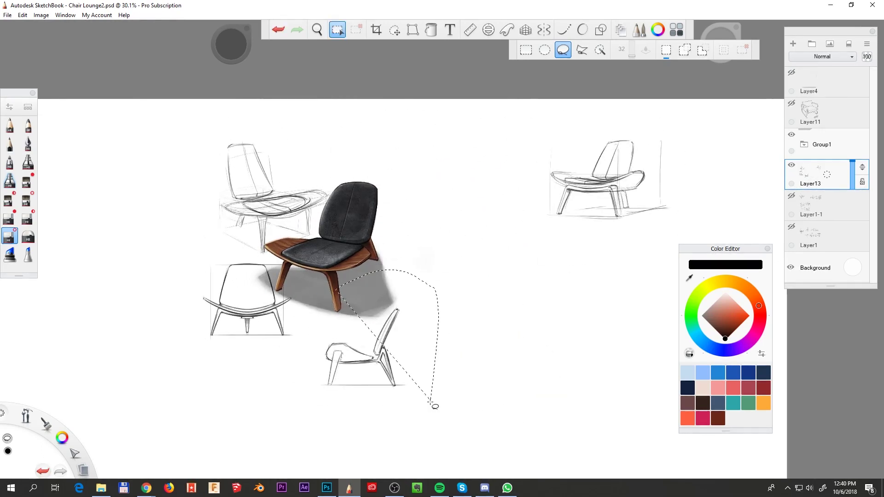
# - Fade the copied sketches to 22% opacity and add a new layer for the frame
pyautogui.moveTo(852, 162); pyautogui.dragTo(850, 184)
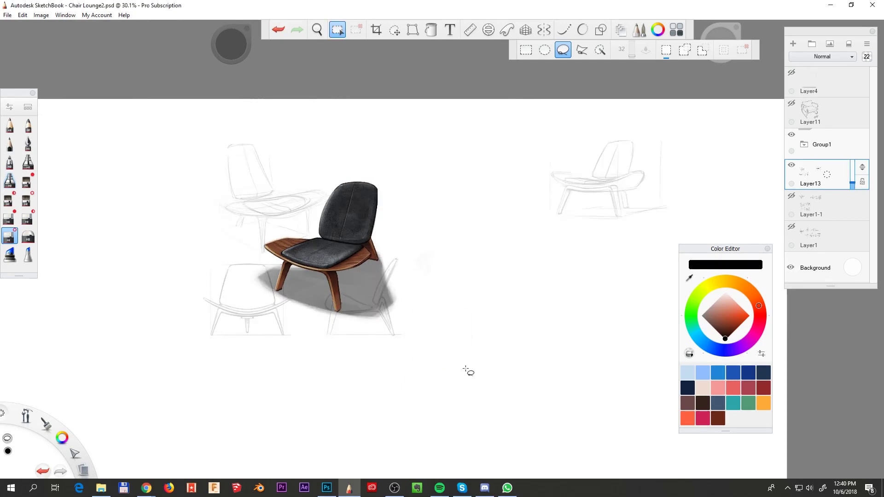
pyautogui.hotkey('ctrl', 'shift', 'n')
pyautogui.click(11, 126)
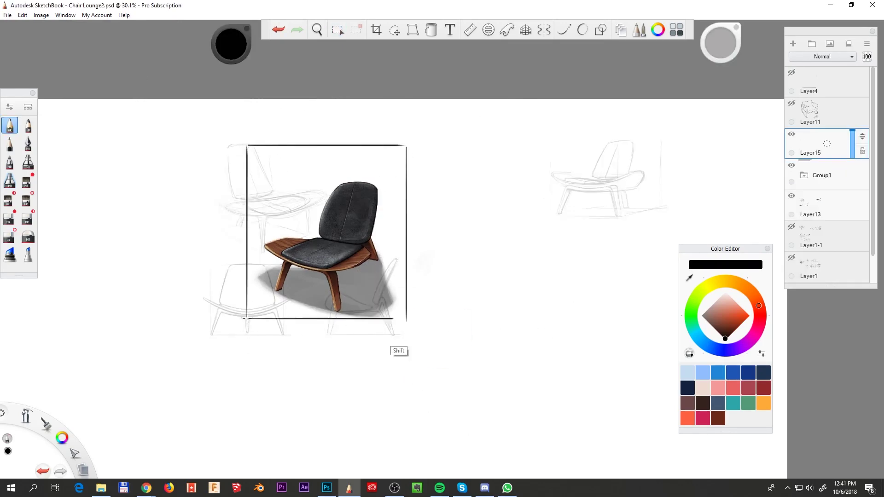
# - Draw straight black pencil frame edges around the chair, undoing old and misplaced lines
pyautogui.moveTo(246, 317)
pyautogui.mouseDown()
pyautogui.moveTo(626, 367)
pyautogui.moveTo(542, 355)
pyautogui.mouseUp()
pyautogui.hotkey('ctrl', 'z')
pyautogui.hotkey('ctrl', 'z')
pyautogui.hotkey('ctrl', 'z')
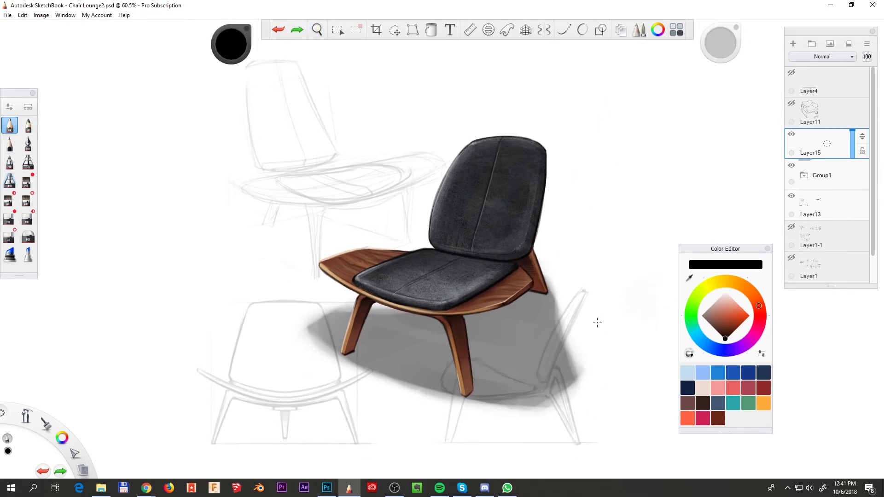
pyautogui.moveTo(246, 396)
pyautogui.mouseDown()
pyautogui.moveTo(246, 97)
pyautogui.moveTo(598, 424)
pyautogui.mouseUp()
pyautogui.hotkey('ctrl', 'z')
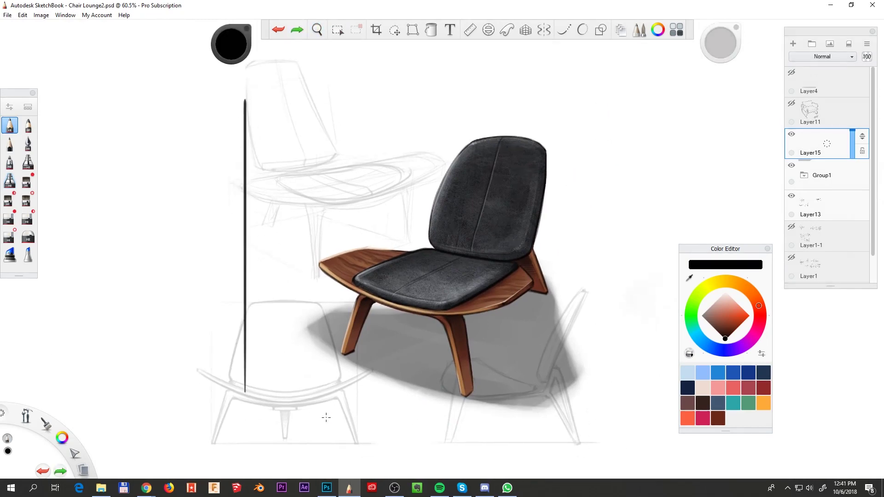
pyautogui.hotkey('ctrl', 'z')
pyautogui.moveTo(207, 287); pyautogui.dragTo(341, 288)
pyautogui.hotkey('ctrl', 'z')
pyautogui.moveTo(594, 294); pyautogui.dragTo(208, 294)
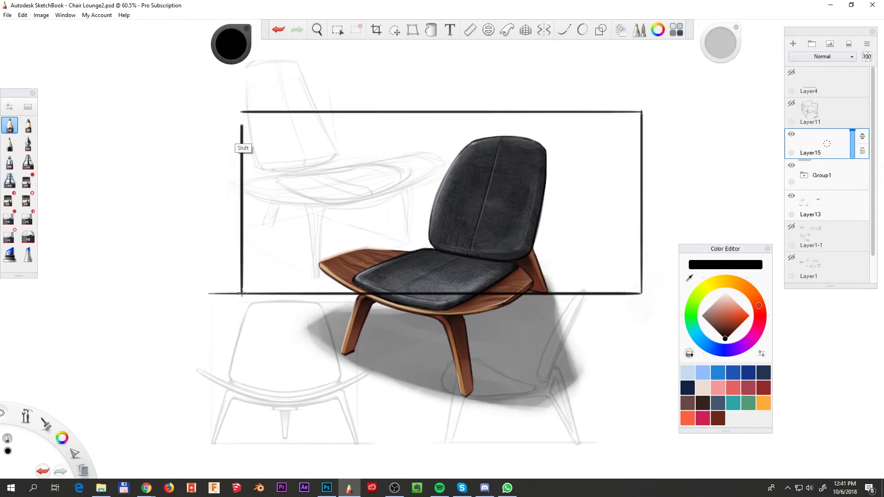
# - Zoom out and lasso the old sketch areas above the chair, then deselect
pyautogui.press('b')
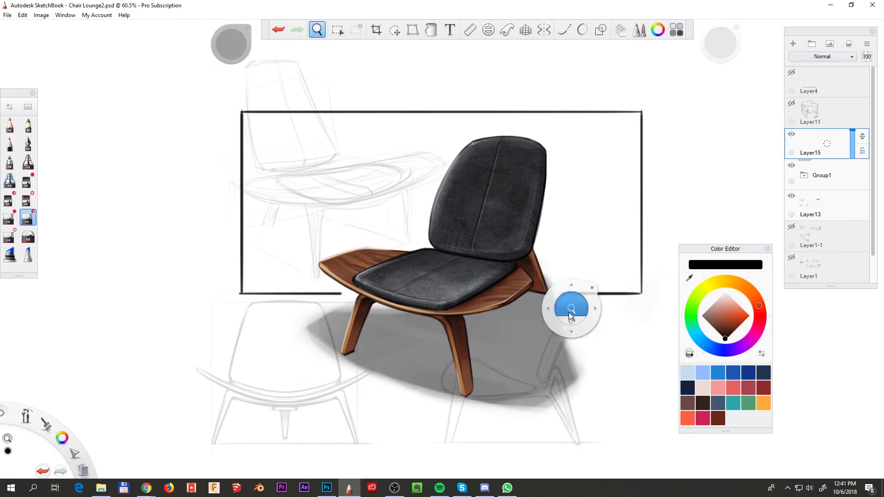
pyautogui.moveTo(572, 306); pyautogui.dragTo(509, 422)
pyautogui.press('m')
pyautogui.moveTo(450, 312)
pyautogui.mouseDown()
pyautogui.moveTo(355, 292)
pyautogui.moveTo(286, 184)
pyautogui.moveTo(452, 140)
pyautogui.moveTo(460, 155)
pyautogui.mouseUp()
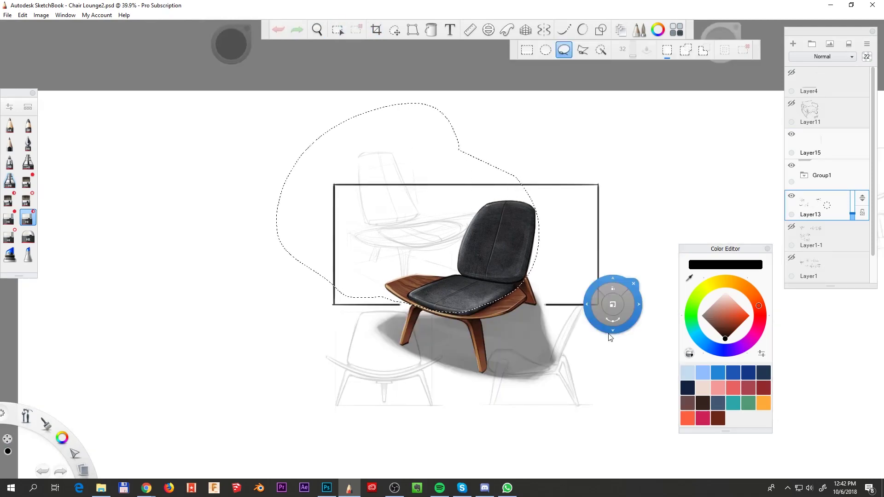
pyautogui.click(612, 306)
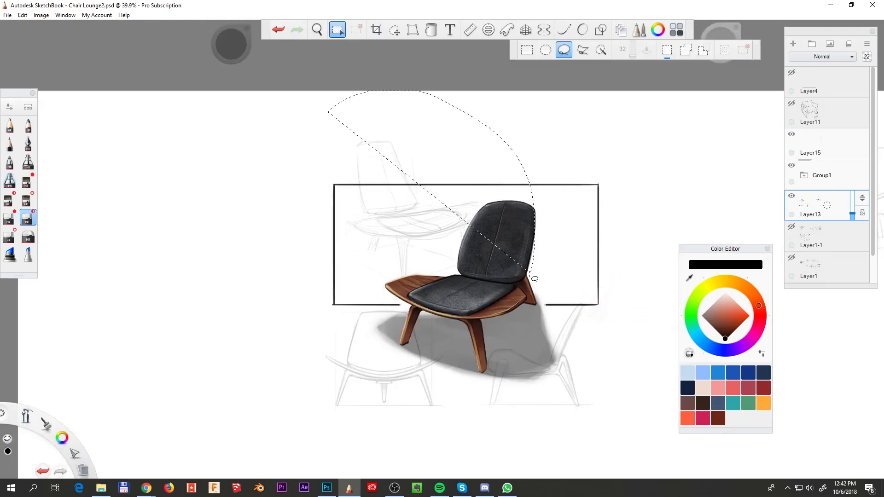
pyautogui.moveTo(534, 278); pyautogui.dragTo(328, 115)
pyautogui.click(624, 339)
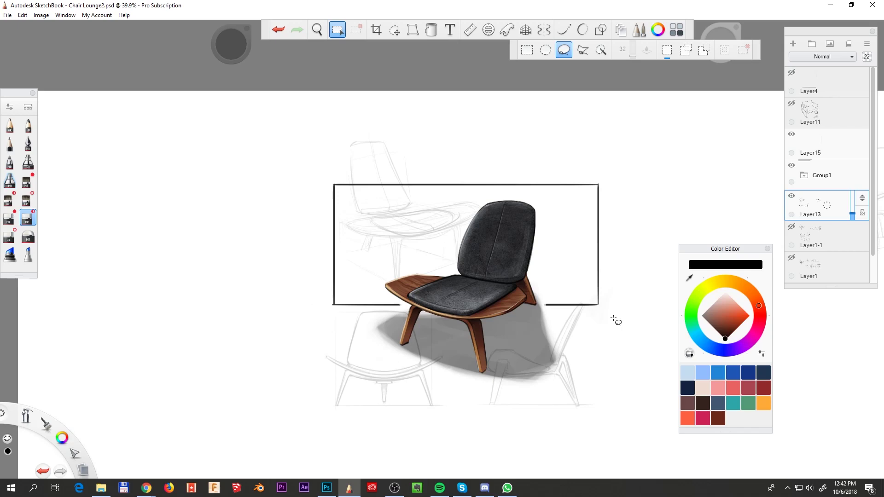
pyautogui.hotkey('ctrl', 'd')
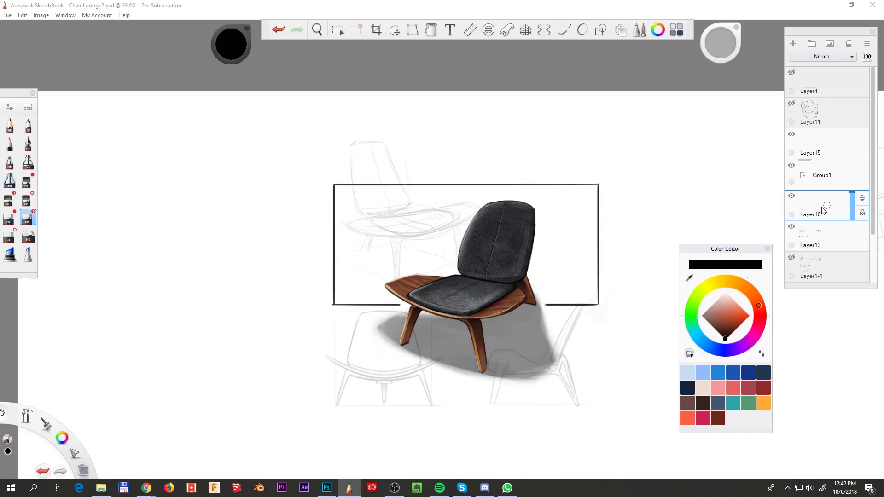
# - On new Layer17, fill a rectangle inside the frame with pale cyan at 47% opacity
pyautogui.click(694, 334)
pyautogui.moveTo(737, 310); pyautogui.dragTo(733, 300)
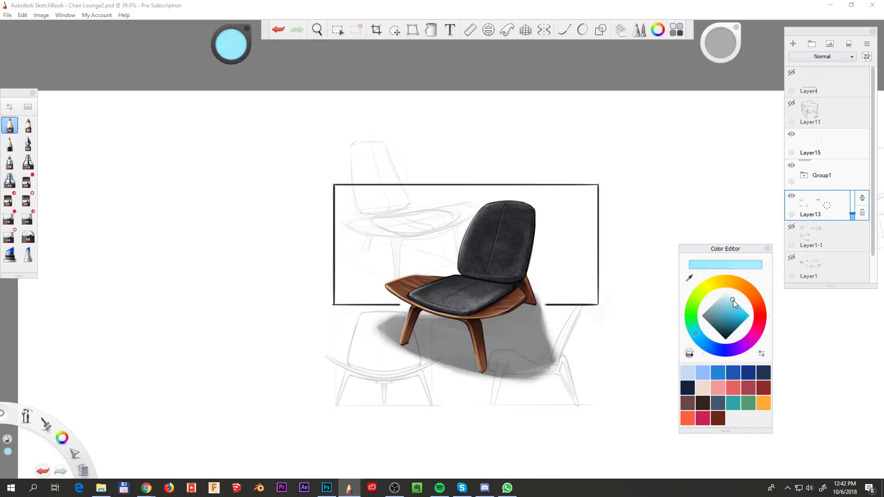
pyautogui.click(790, 139)
pyautogui.click(790, 138)
pyautogui.click(793, 43)
pyautogui.click(337, 29)
pyautogui.moveTo(335, 184); pyautogui.dragTo(581, 285)
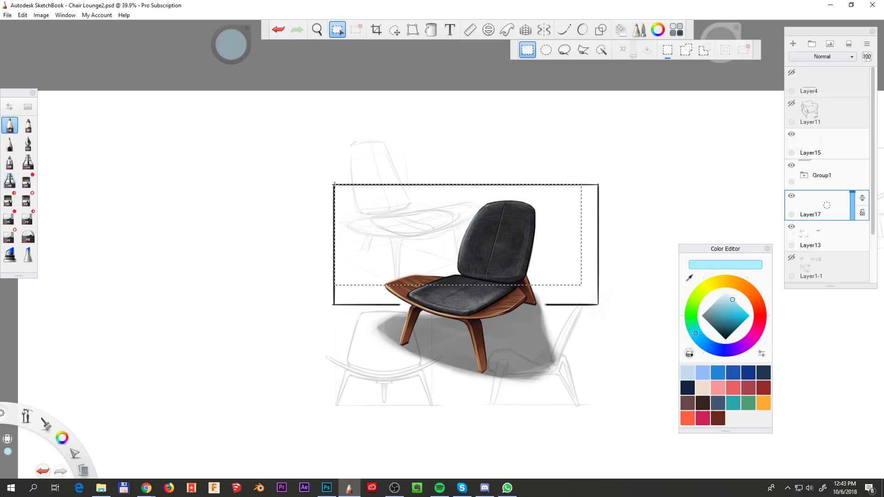
pyautogui.press('f')
pyautogui.click(548, 249)
pyautogui.moveTo(852, 193); pyautogui.dragTo(852, 210)
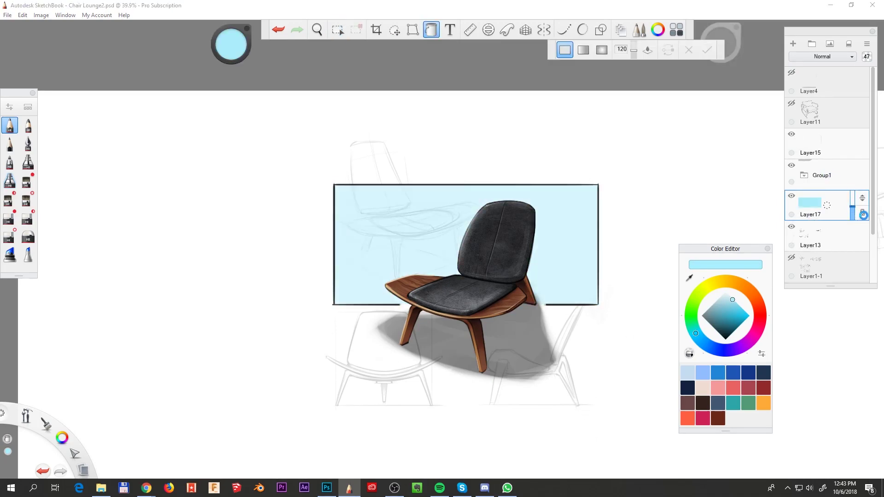
# - Try pink and pale yellow background fills, then undo them and the wide rectangle frame
pyautogui.click(760, 302)
pyautogui.click(719, 282)
pyautogui.click(793, 135)
pyautogui.hotkey('ctrl', 'z')
pyautogui.hotkey('ctrl', 'z')
pyautogui.hotkey('ctrl', 'z')
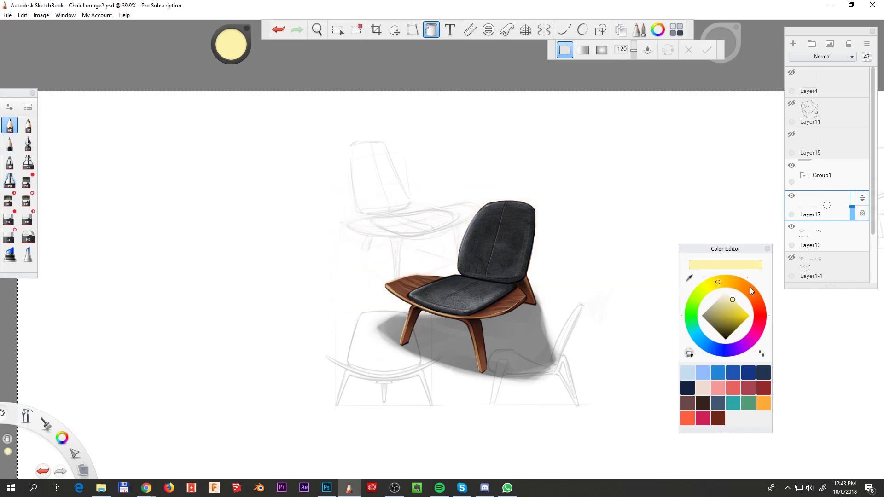
pyautogui.hotkey('ctrl', 'z')
pyautogui.hotkey('ctrl', 'z')
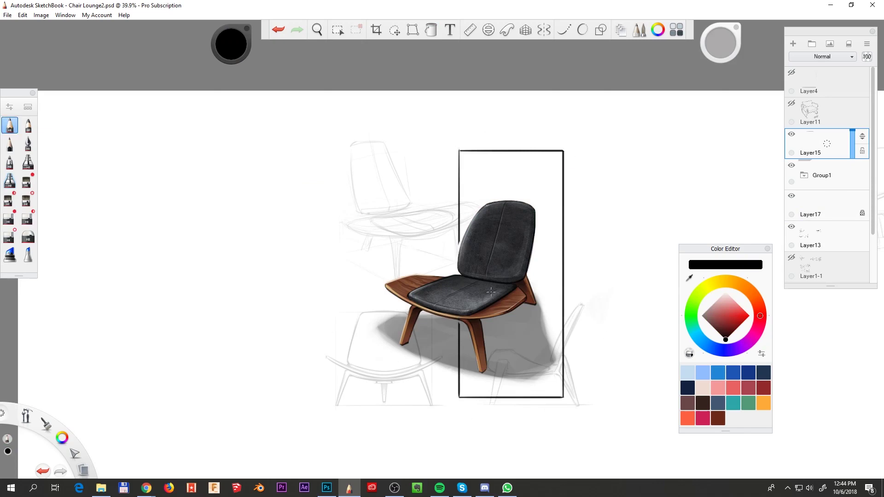
pyautogui.hotkey('ctrl', 'z')
# - Set up a pale yellow fill for the tall frame area, then cancel it
pyautogui.click(713, 287)
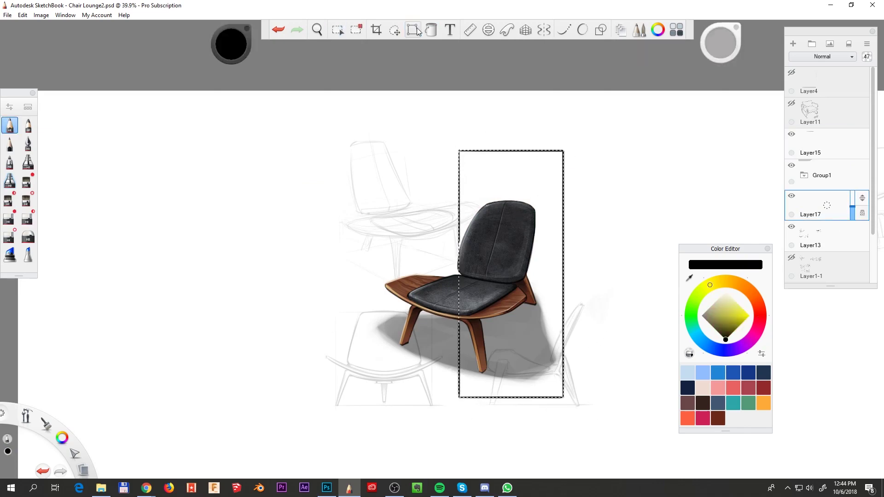
pyautogui.hotkey('ctrl', 'z')
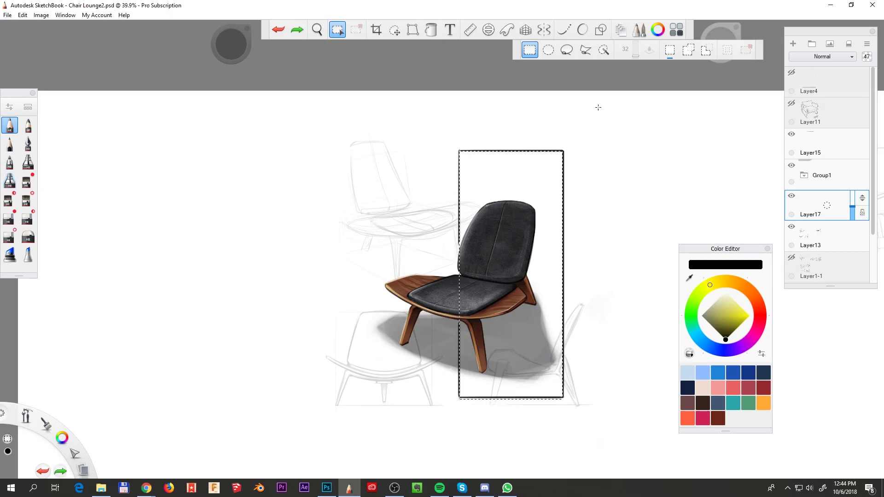
pyautogui.moveTo(603, 452); pyautogui.dragTo(603, 452)
pyautogui.press('f')
pyautogui.click(563, 197)
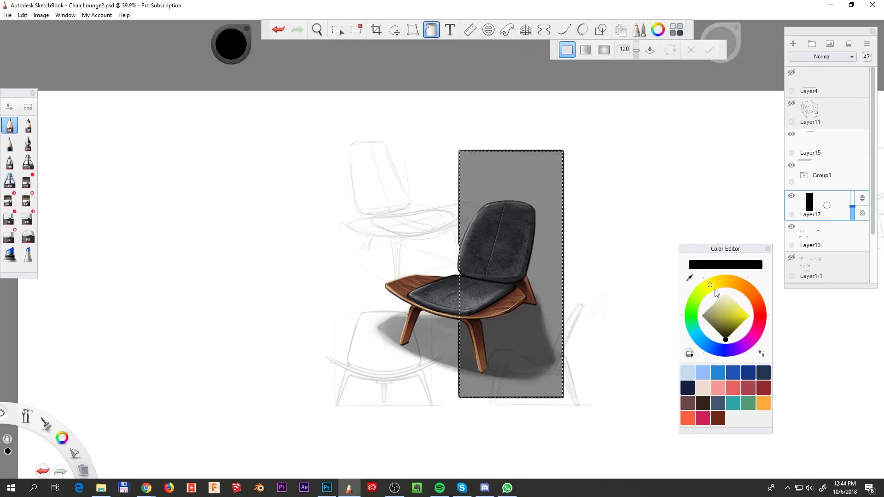
pyautogui.click(735, 302)
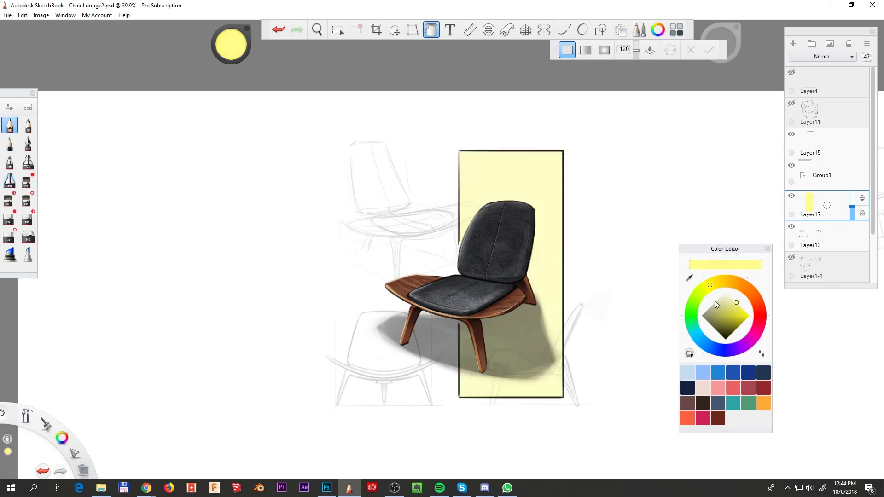
pyautogui.press('Escape')
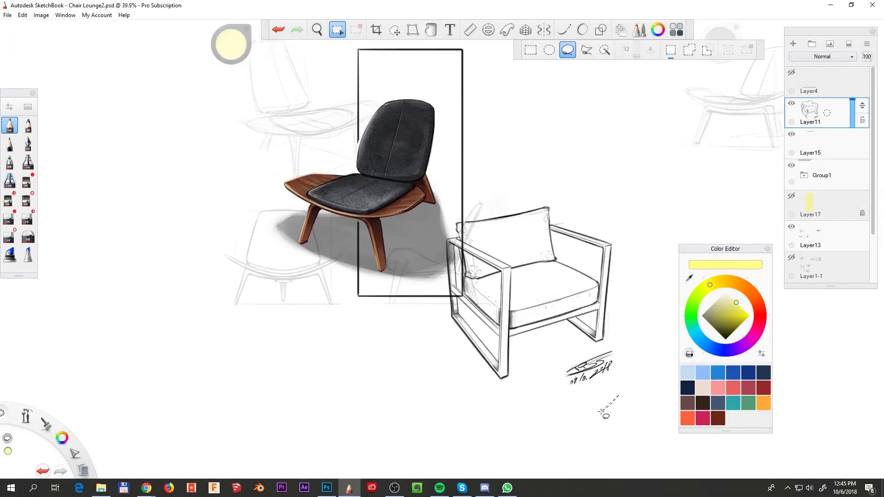
# - Copy the signature onto the frame layer's lower-right corner and merge it in
pyautogui.moveTo(606, 416); pyautogui.dragTo(601, 411)
pyautogui.hotkey('ctrl', 'c')
pyautogui.click(791, 103)
pyautogui.click(810, 142)
pyautogui.hotkey('ctrl', 'v')
pyautogui.moveTo(422, 352); pyautogui.dragTo(458, 370)
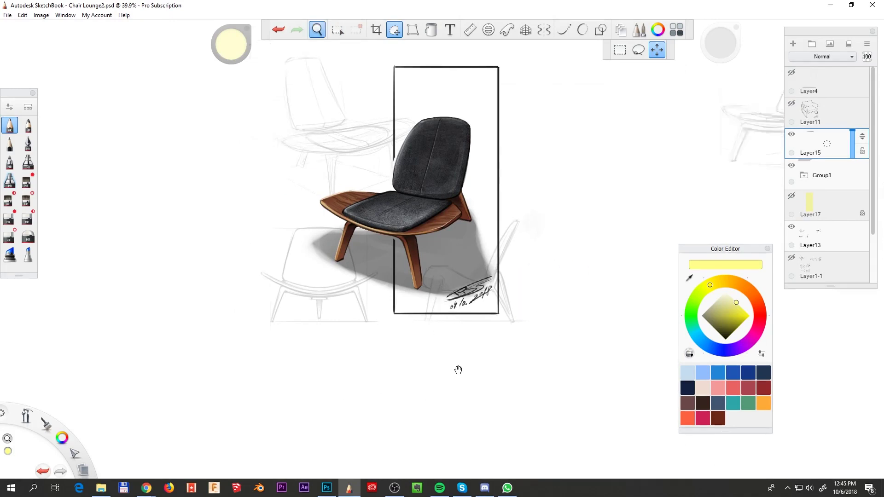
pyautogui.press('Return')
pyautogui.hotkey('ctrl', 'e')
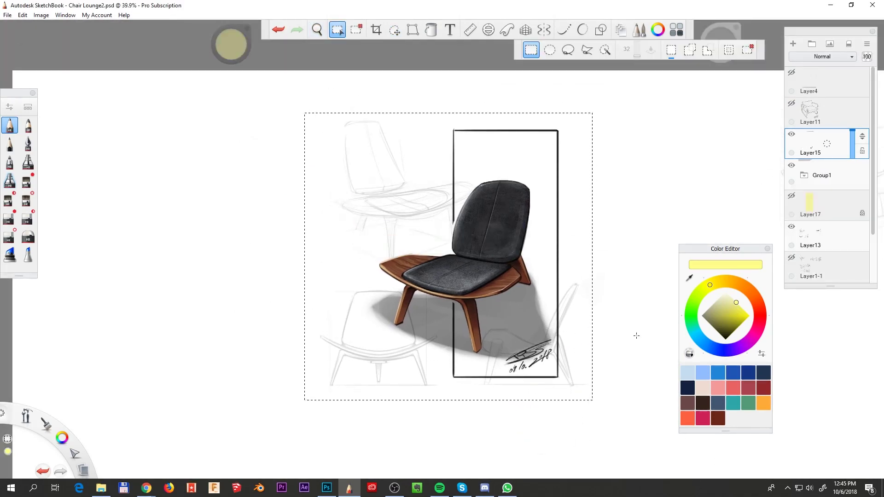
# - Scale the frame and signature to 50% and the faded Layer13 sketches to 39%
pyautogui.moveTo(635, 333)
pyautogui.mouseDown()
pyautogui.moveTo(617, 292)
pyautogui.moveTo(607, 366)
pyautogui.mouseUp()
pyautogui.click(824, 236)
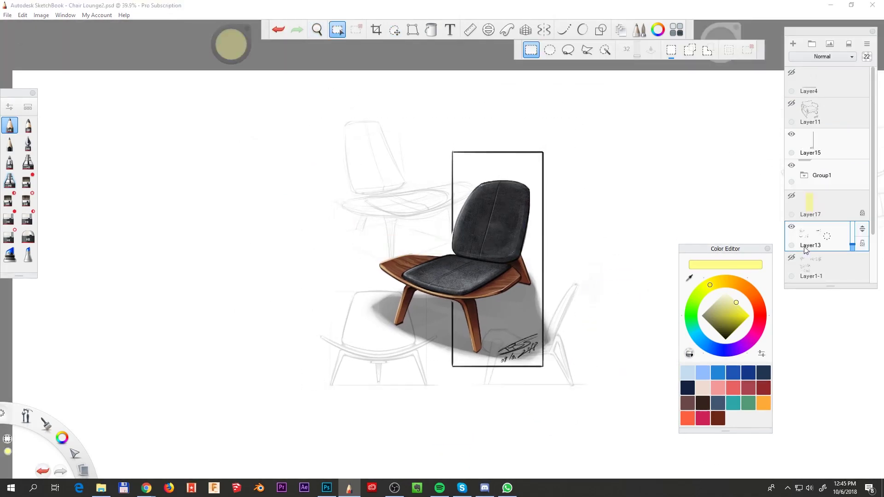
pyautogui.moveTo(635, 221); pyautogui.dragTo(576, 378)
pyautogui.press('l')
pyautogui.moveTo(331, 167); pyautogui.dragTo(510, 232)
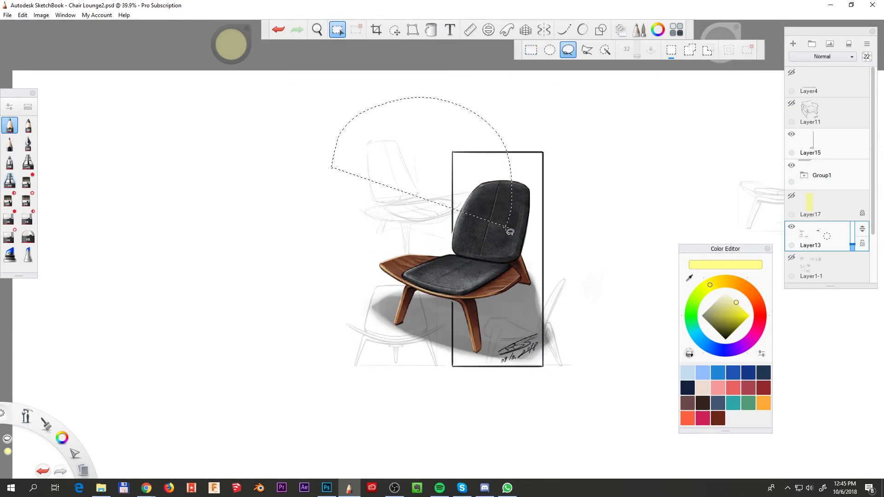
pyautogui.hotkey('ctrl', 'z')
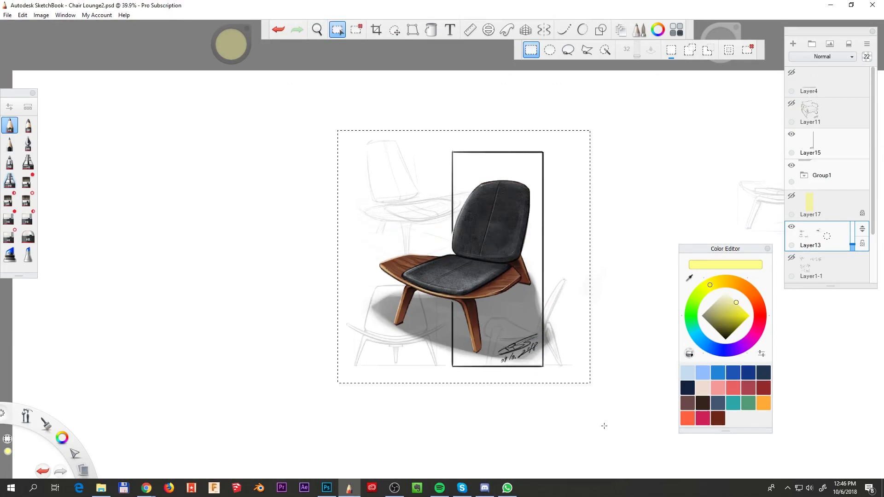